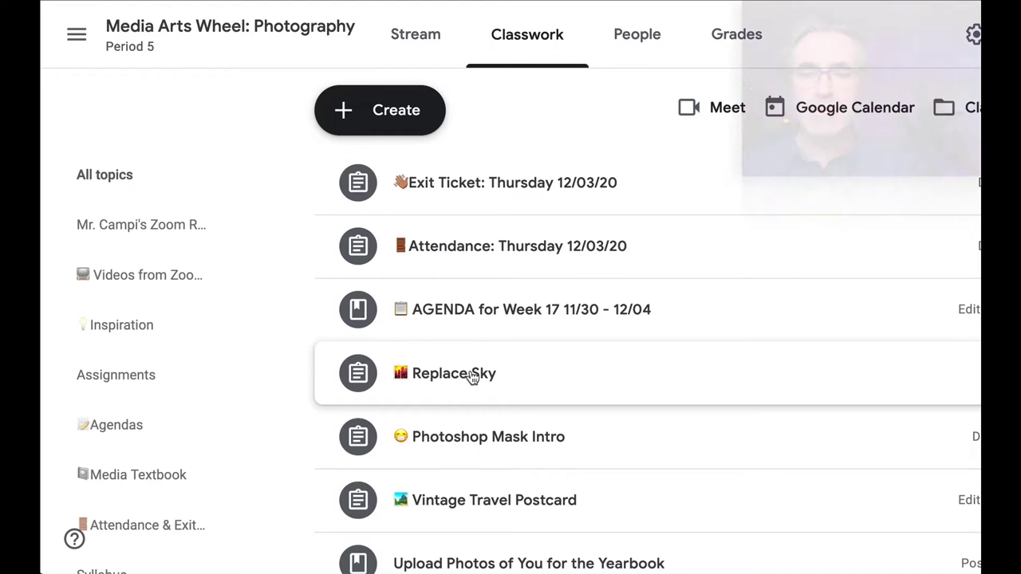
Expand the Replace Sky assignment and preview its BixbyBridge+Coast image attachment.
click(472, 374)
scroll(497, 376, down, 7)
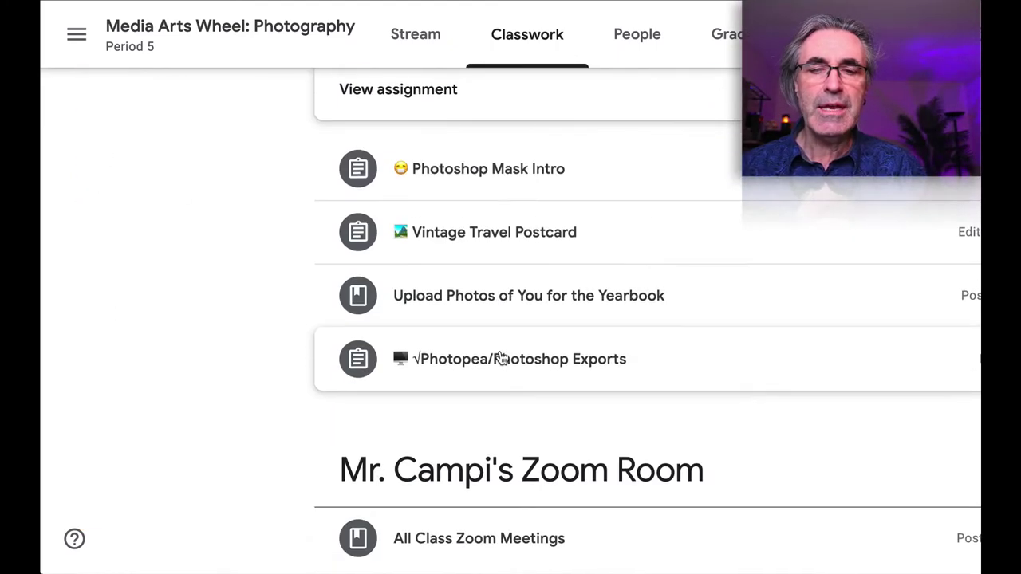
scroll(501, 359, up, 3)
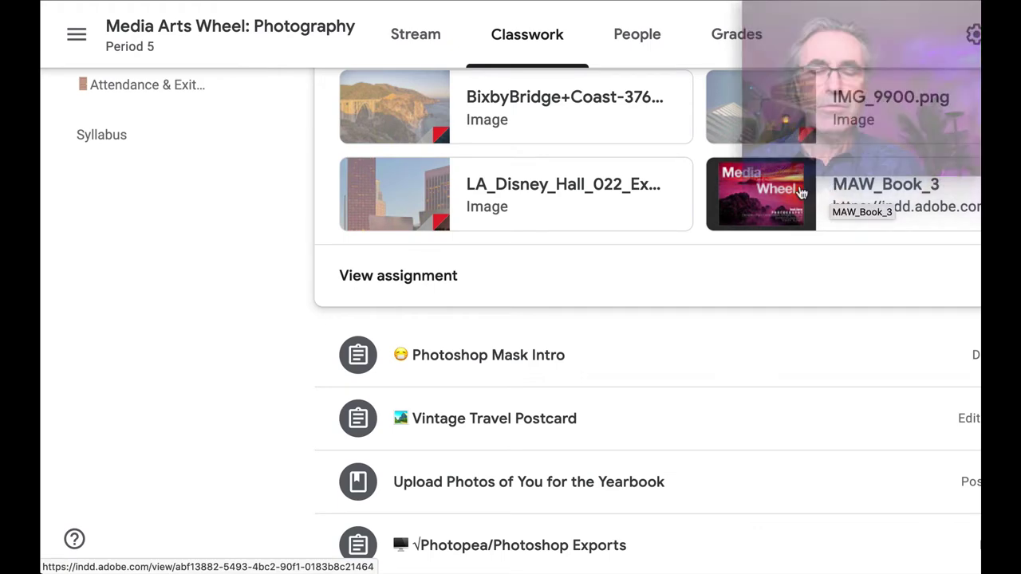
scroll(770, 193, up, 1)
scroll(771, 193, up, 2)
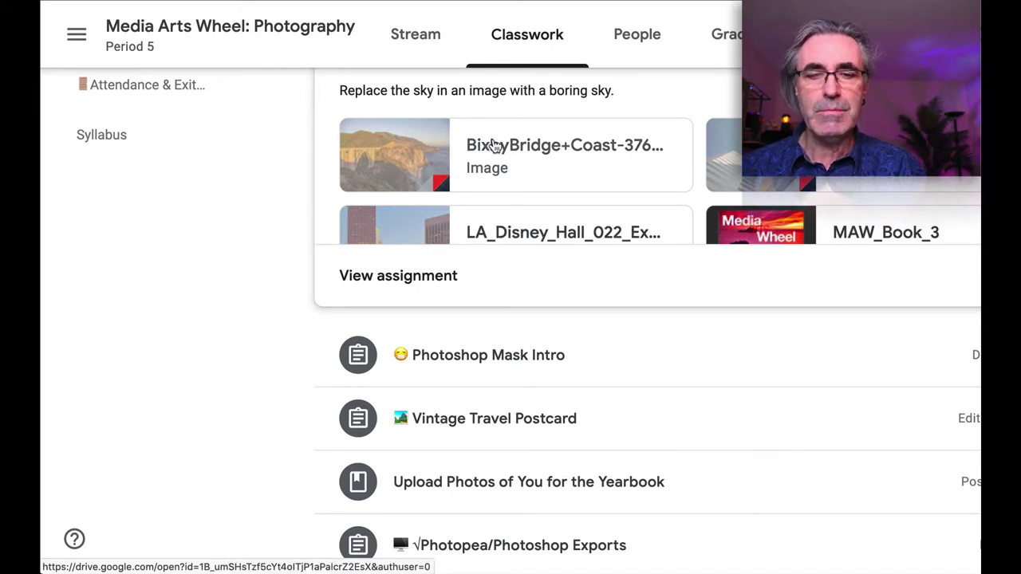
click(426, 161)
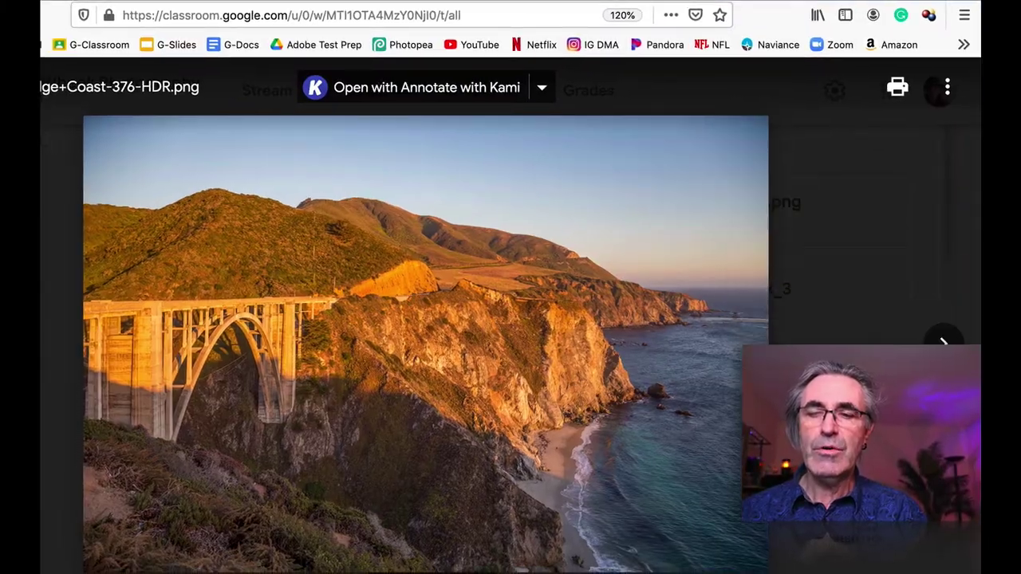
Download BixbyBridge+Coast-376-HDR.png from its Google Drive viewer window as a saved file.
click(946, 95)
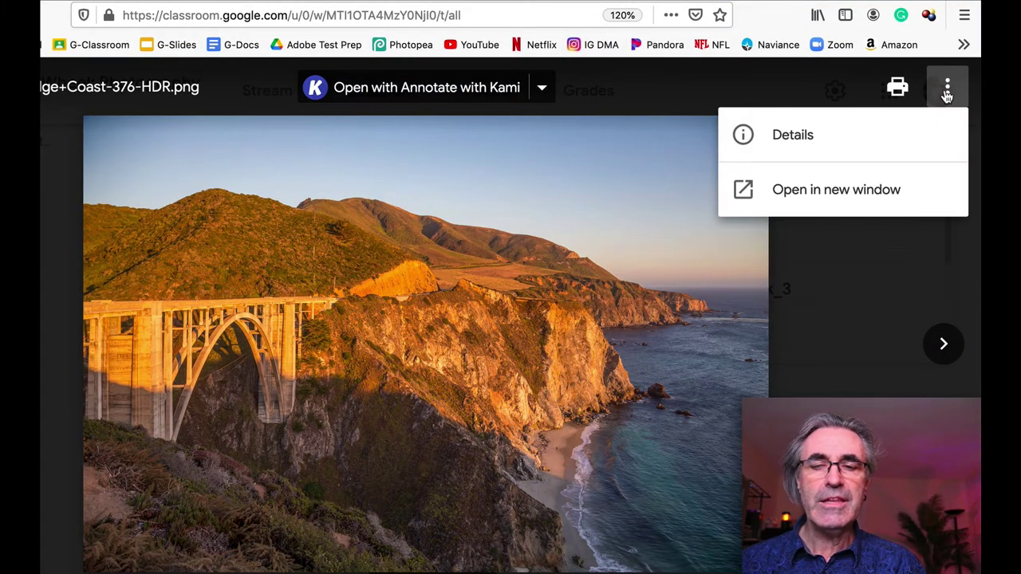
click(840, 199)
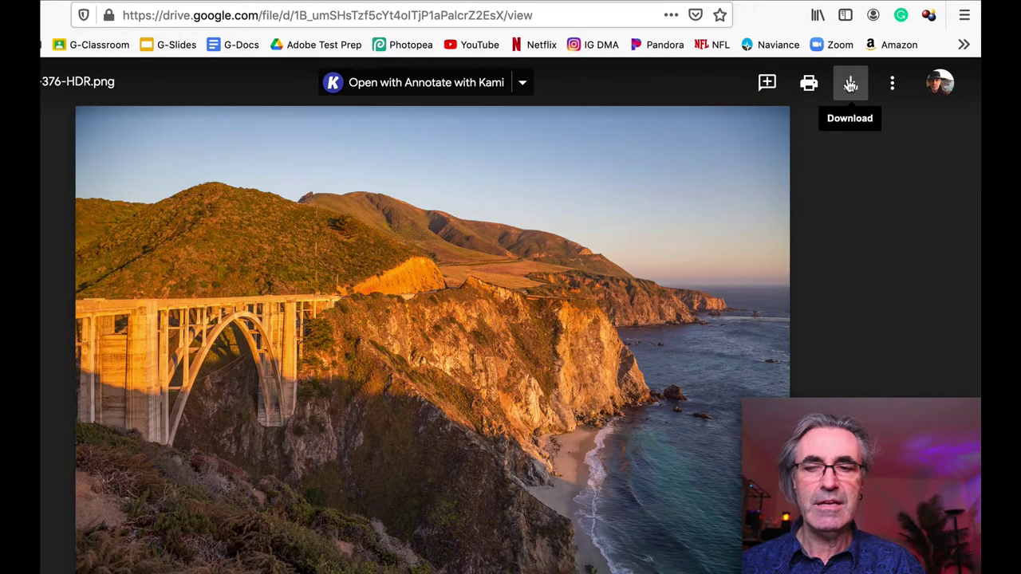
click(851, 85)
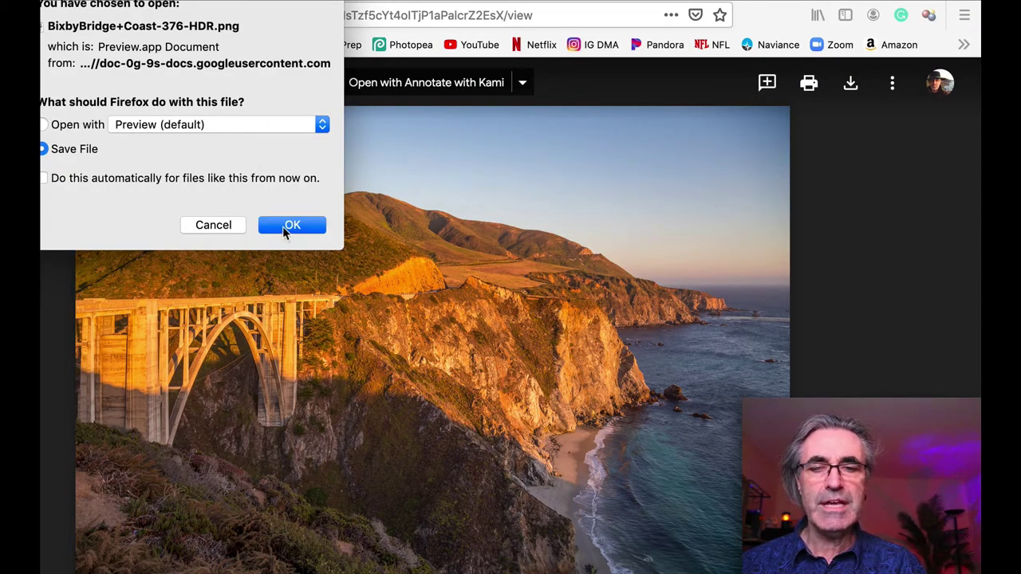
click(289, 227)
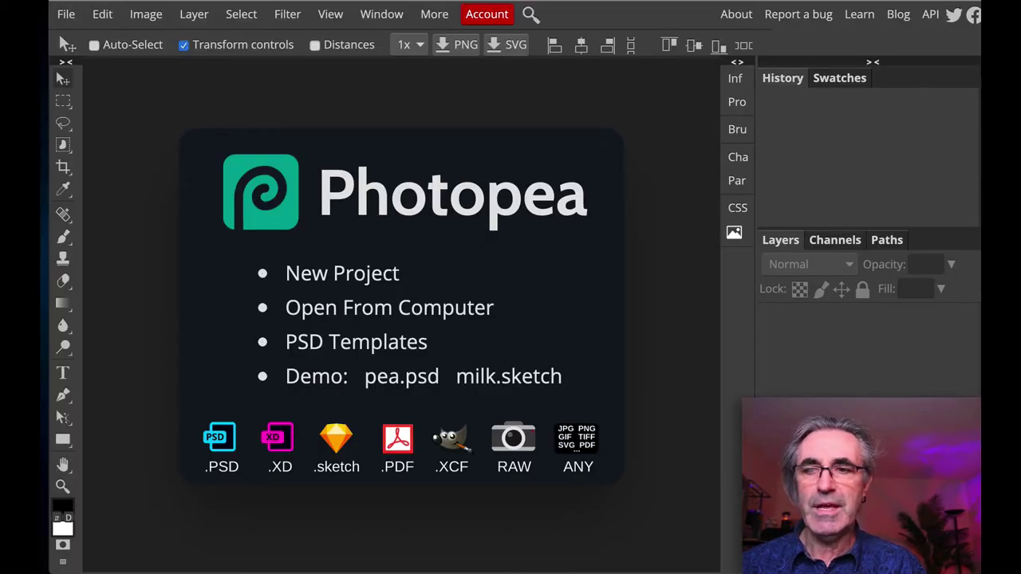
Open BixbyBridge+Coast-376-HDR.png from Downloads in Photopea by dragging it onto the canvas.
key(ctrl+o)
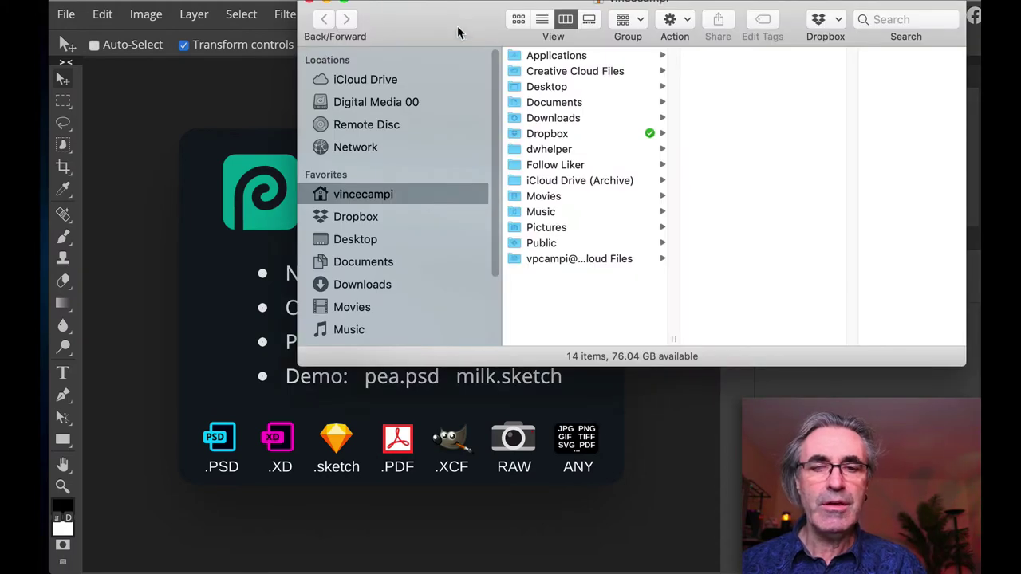
drag(457, 25, 406, 71)
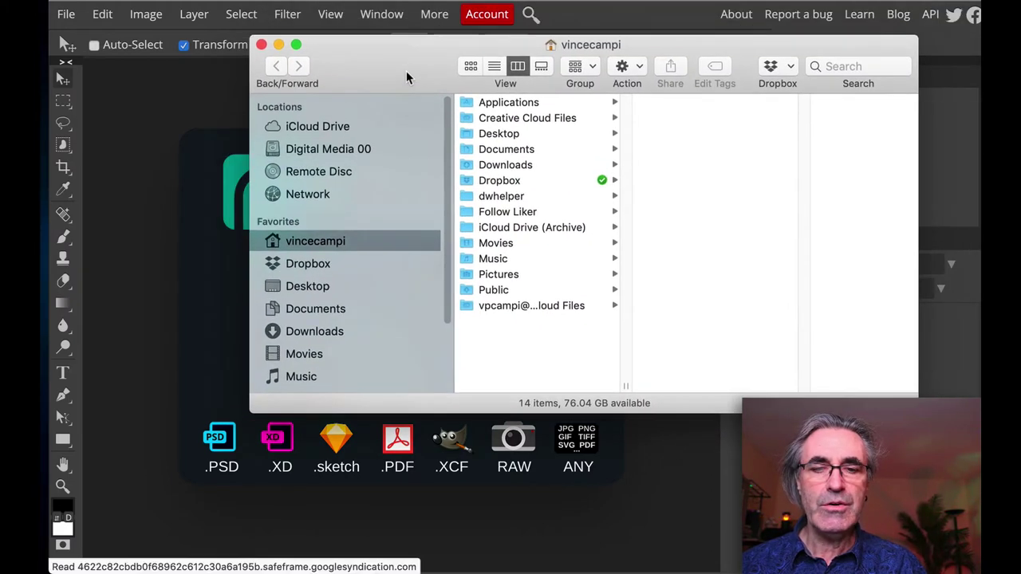
click(495, 165)
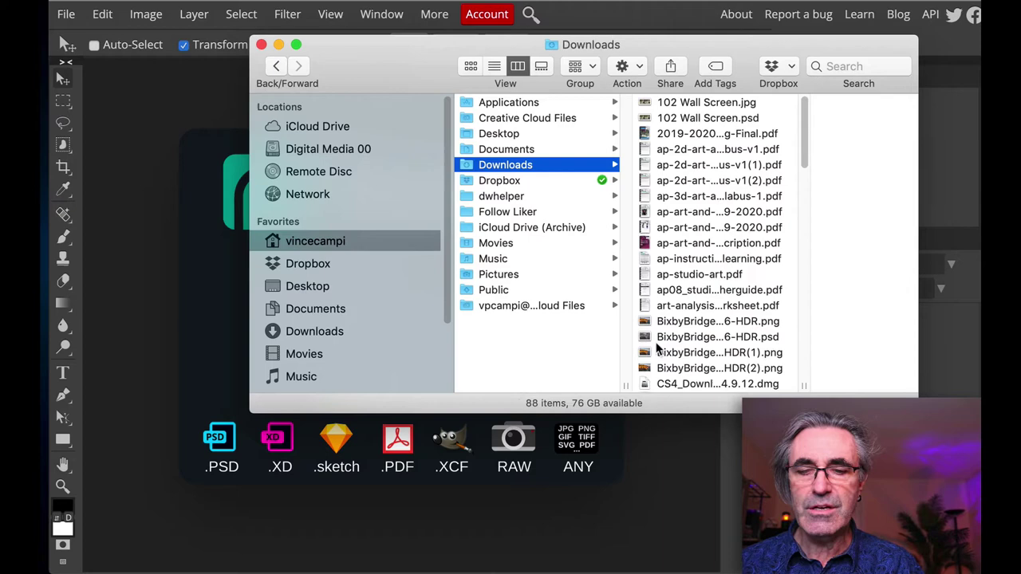
click(669, 322)
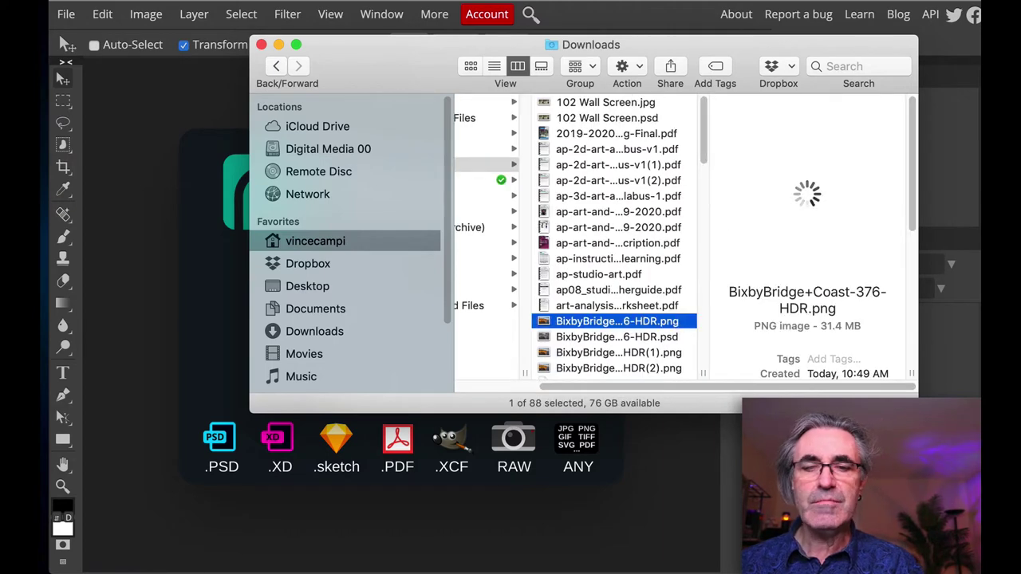
drag(444, 71, 675, 190)
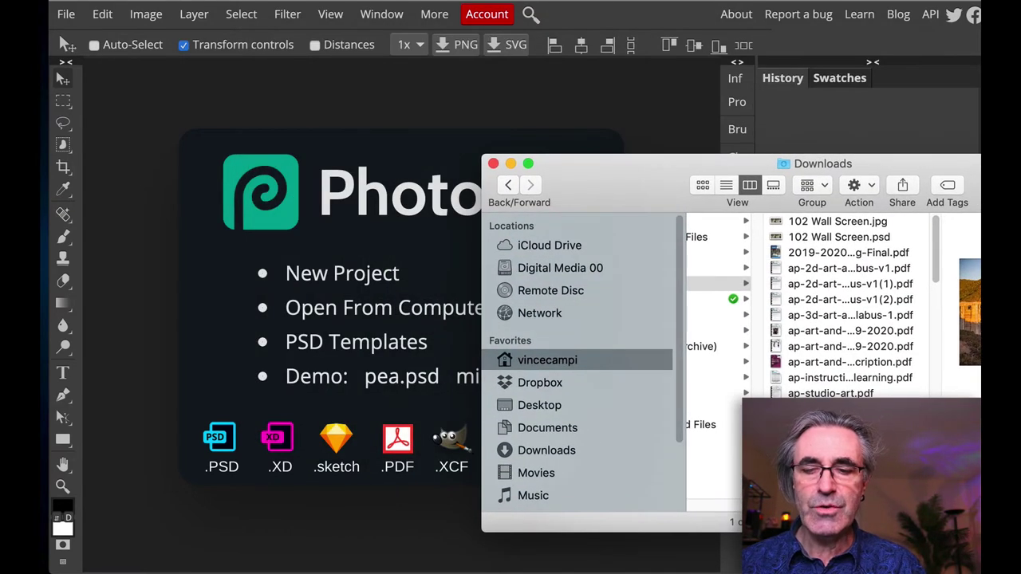
drag(838, 408, 351, 209)
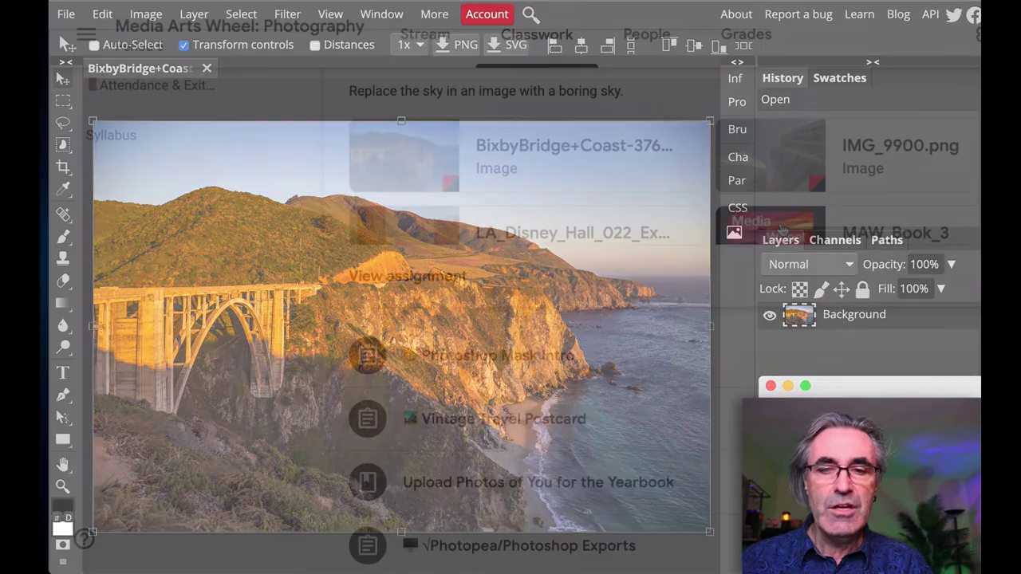
click(780, 223)
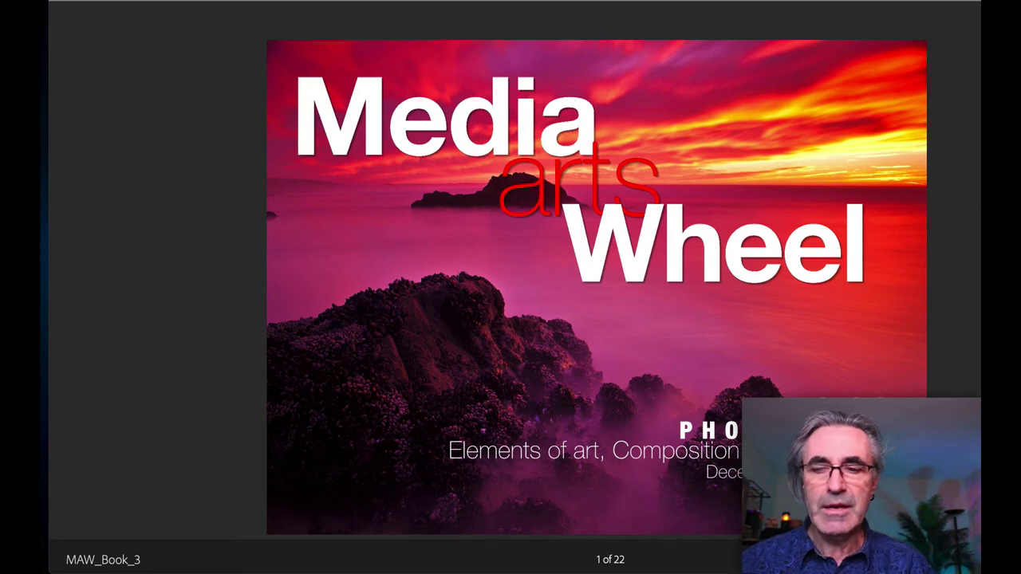
Jump from the MAW_Book_3 table of contents to 07 replace sky and page to its objective.
key(Right)
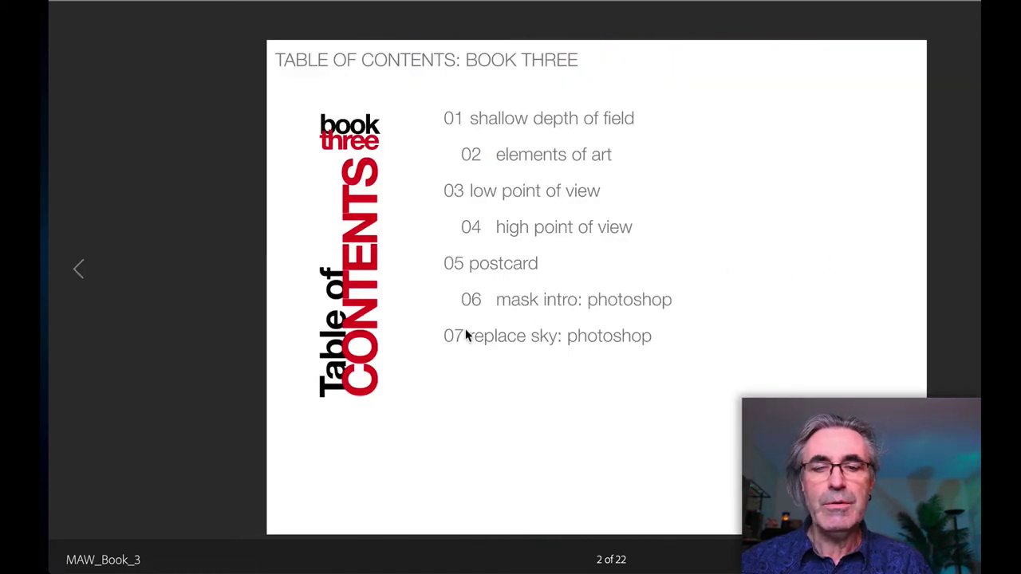
click(561, 342)
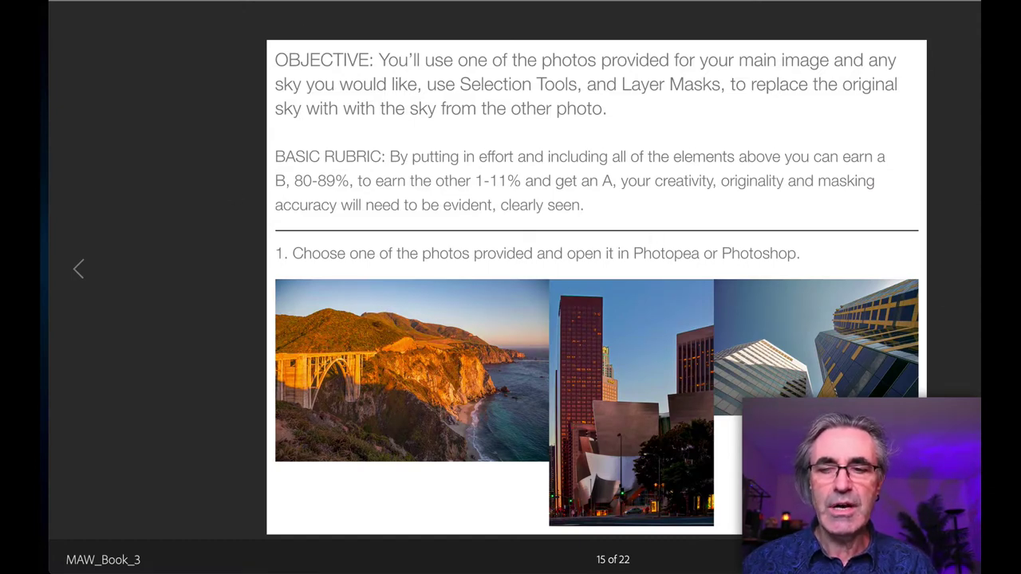
key(Right)
key(Right)
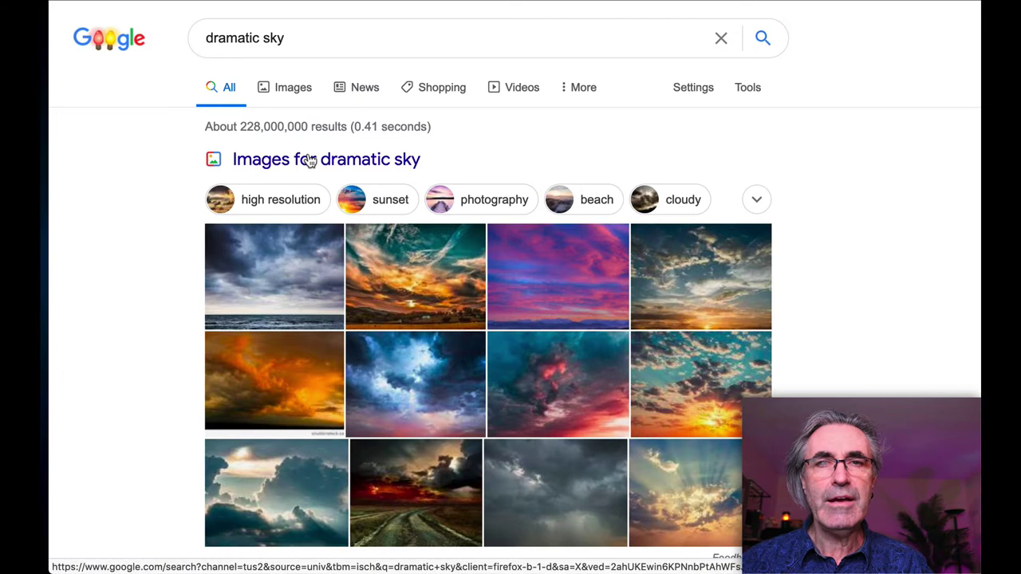
Show image results for 'dramatic sky' with the Tools filters and Usage Rights choices listed.
click(279, 91)
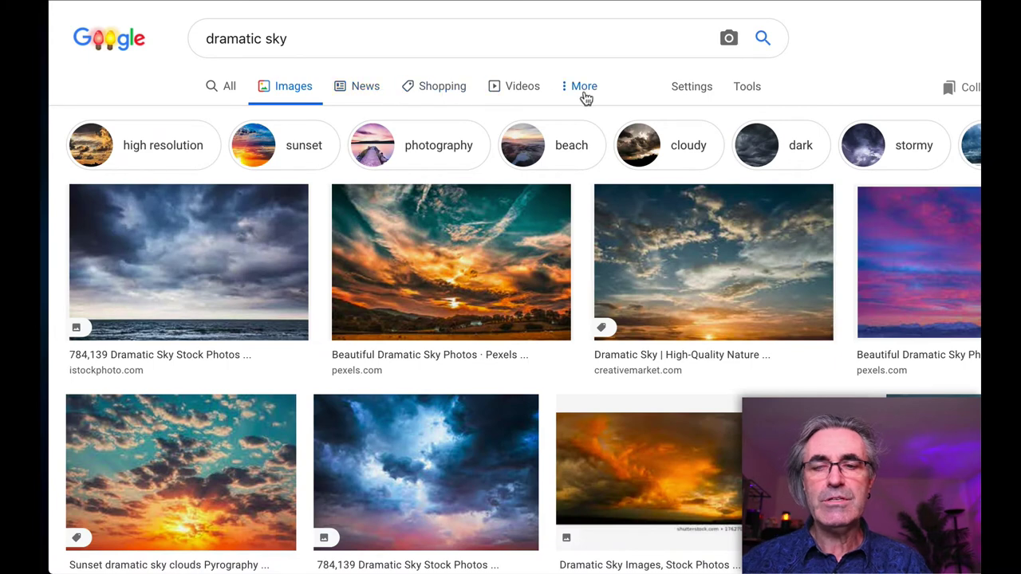
click(749, 89)
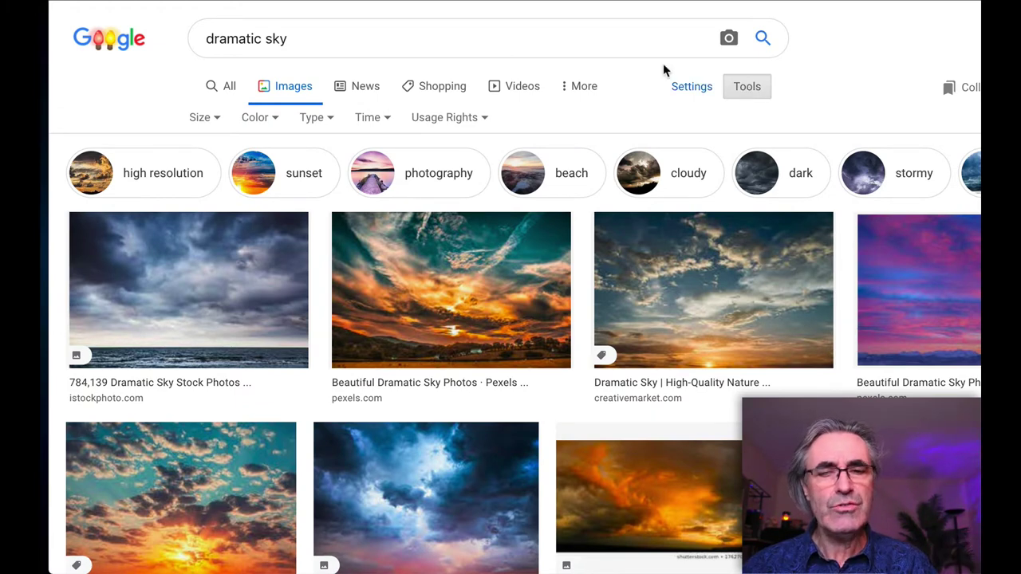
click(445, 120)
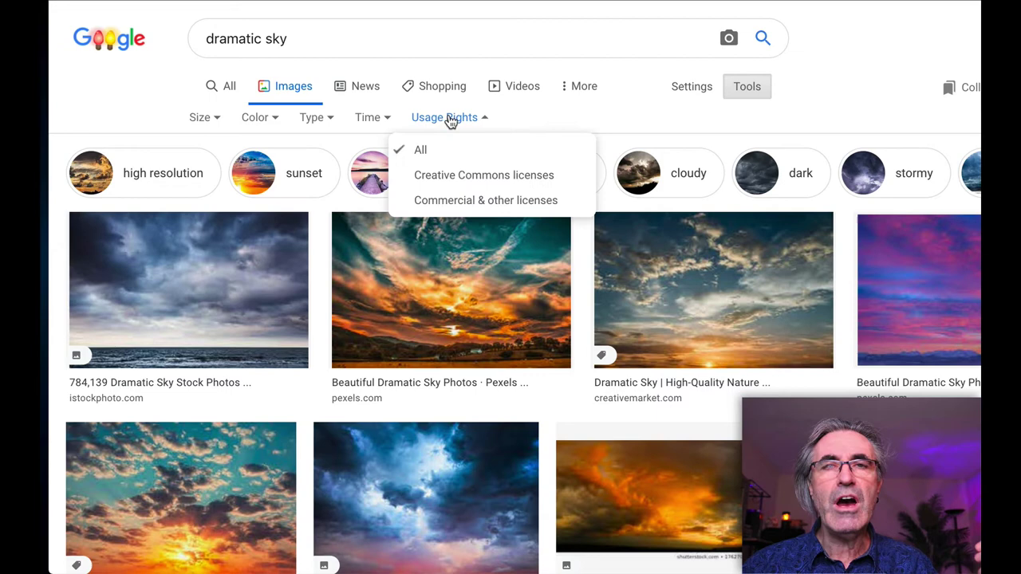
Limit the dramatic sky images to Creative Commons licenses and high resolution, then browse them.
click(515, 179)
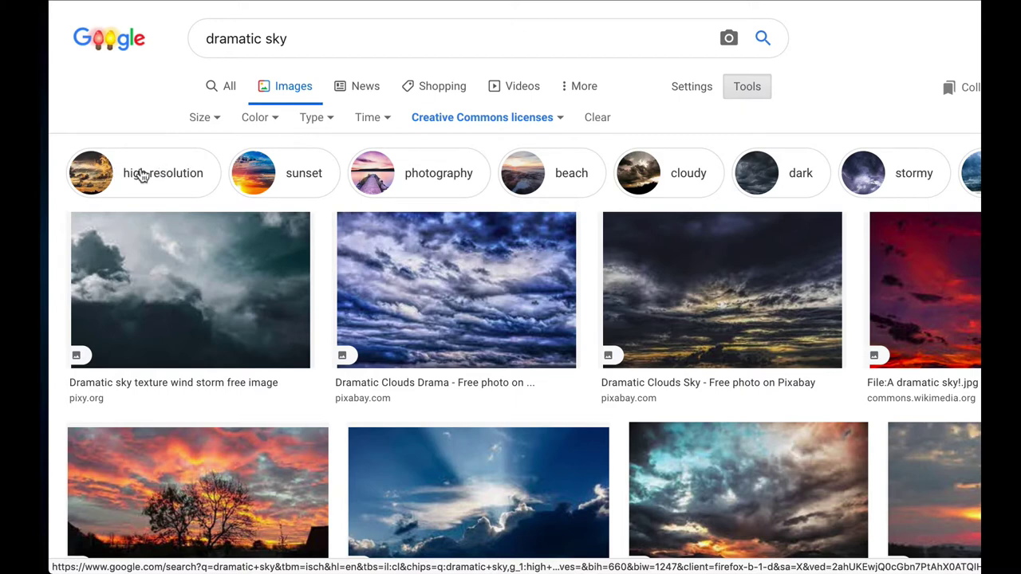
click(140, 176)
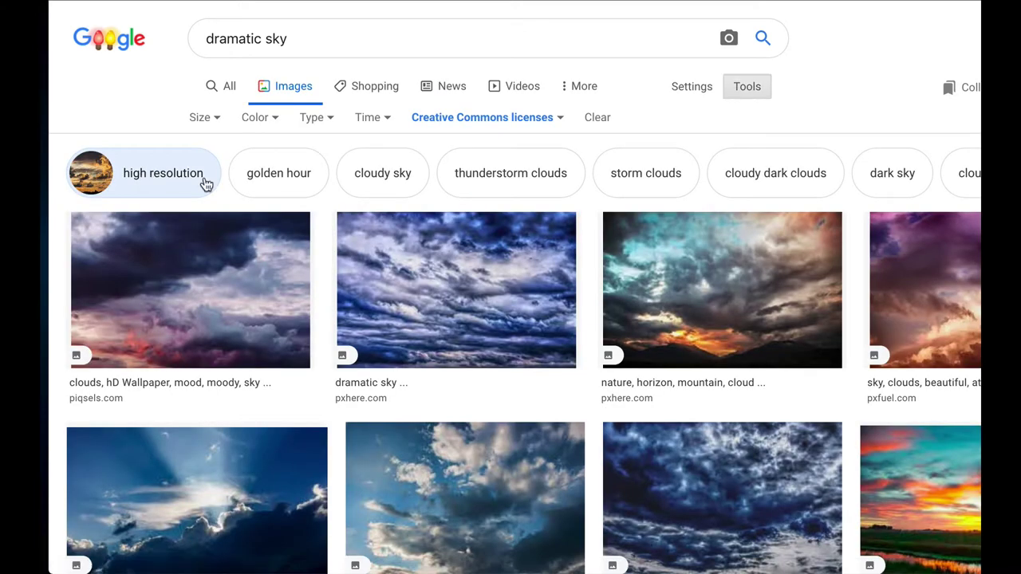
scroll(383, 204, down, 2)
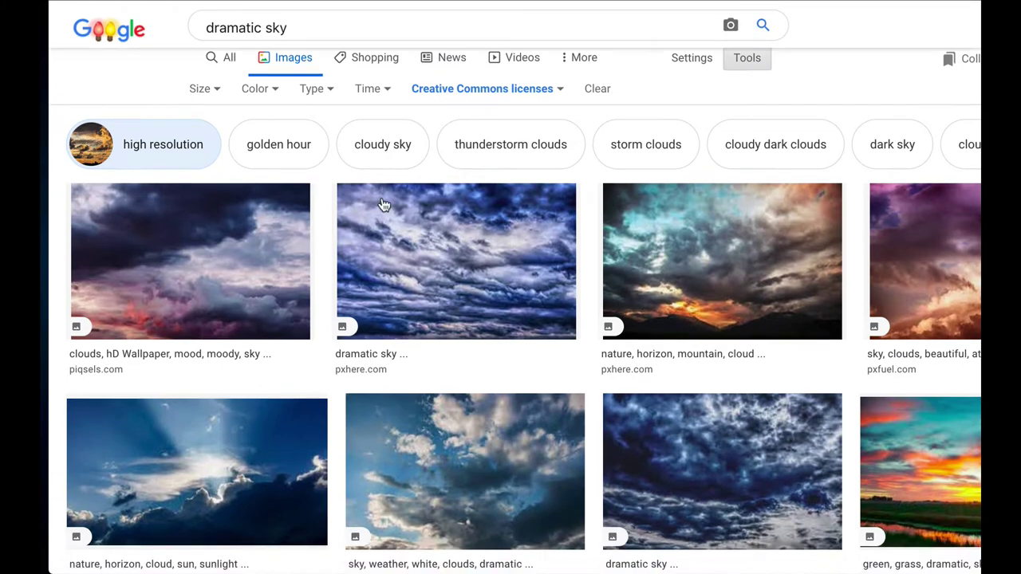
scroll(381, 196, down, 3)
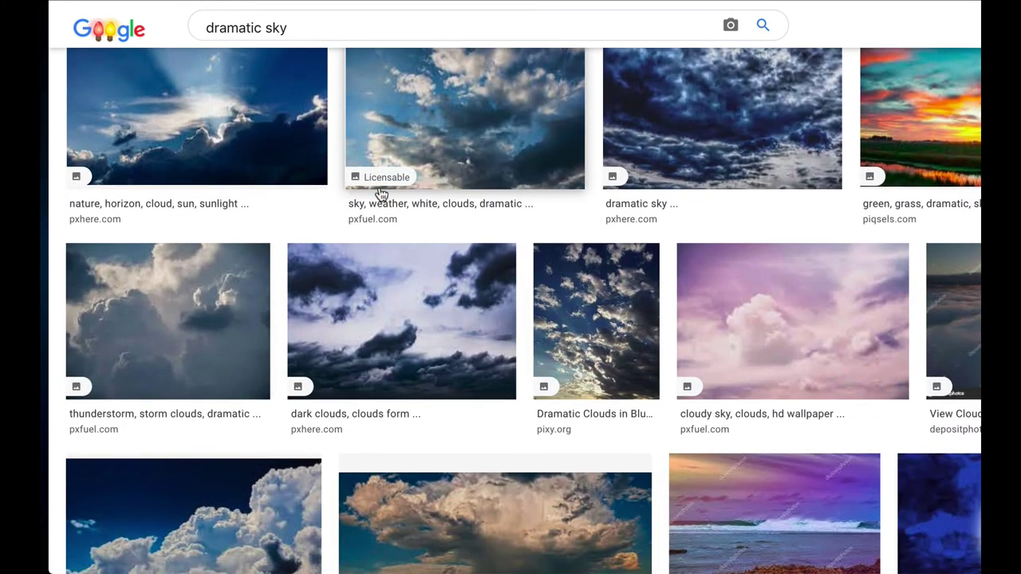
Change the search to 'dramatic sunset sky clouds', fixing the 'susnset' typo.
scroll(380, 196, up, 1)
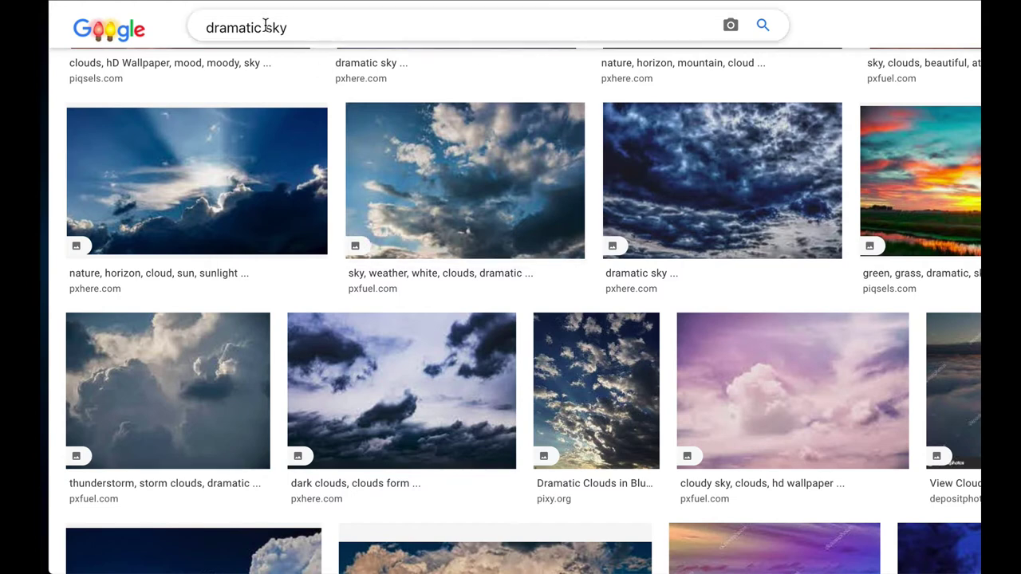
click(265, 29)
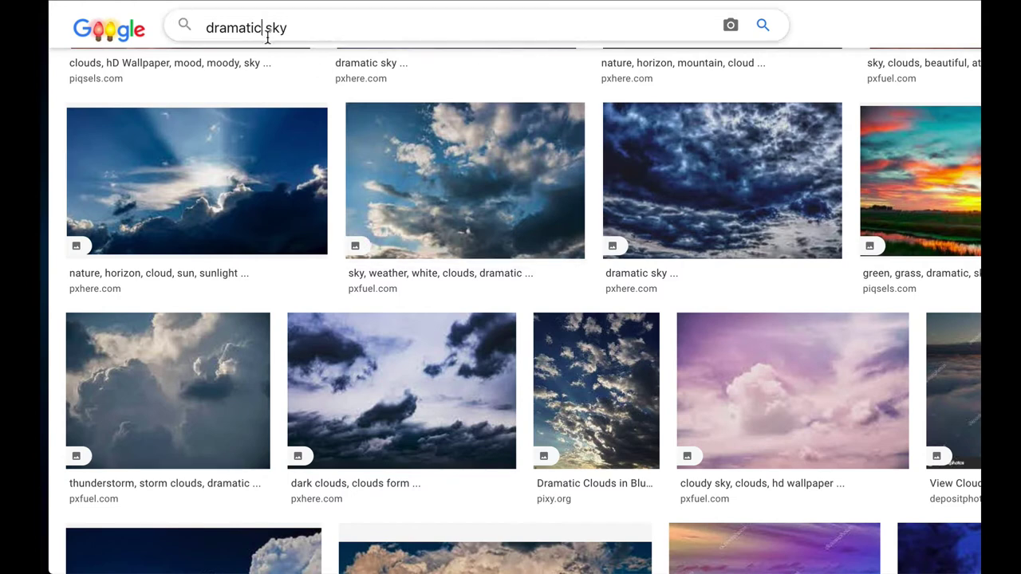
text(susn)
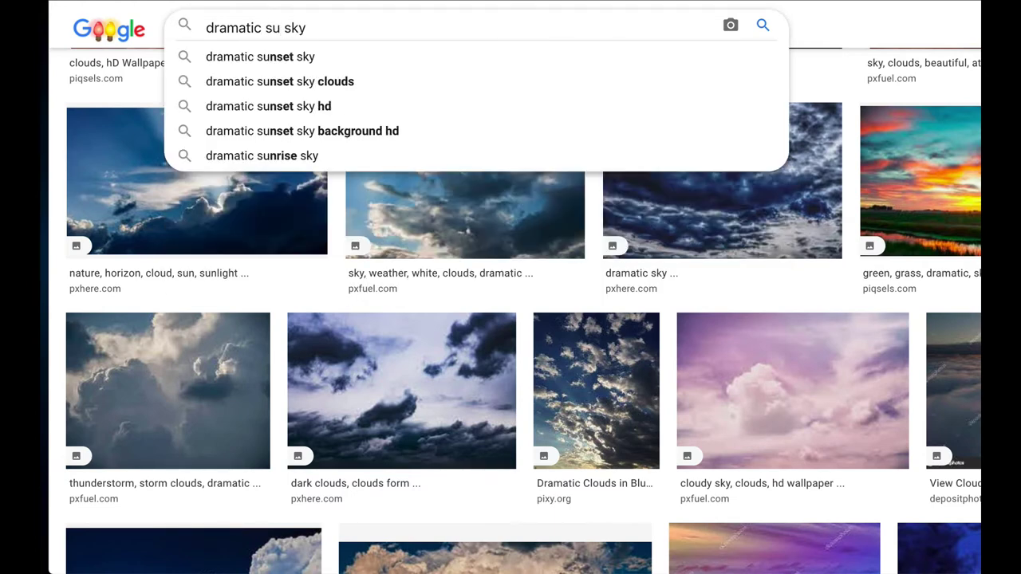
text(set)
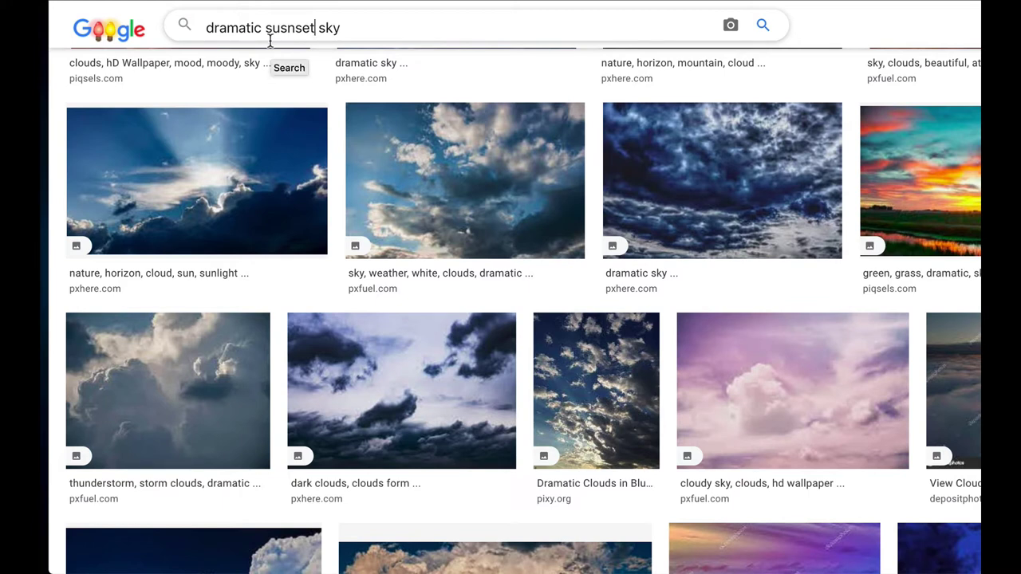
click(311, 27)
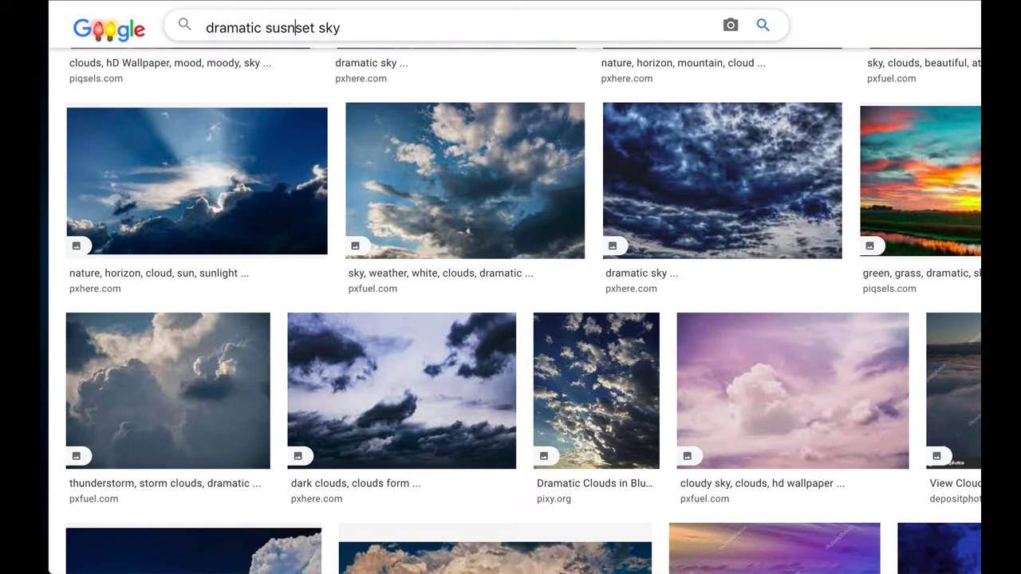
key(BackSpace)
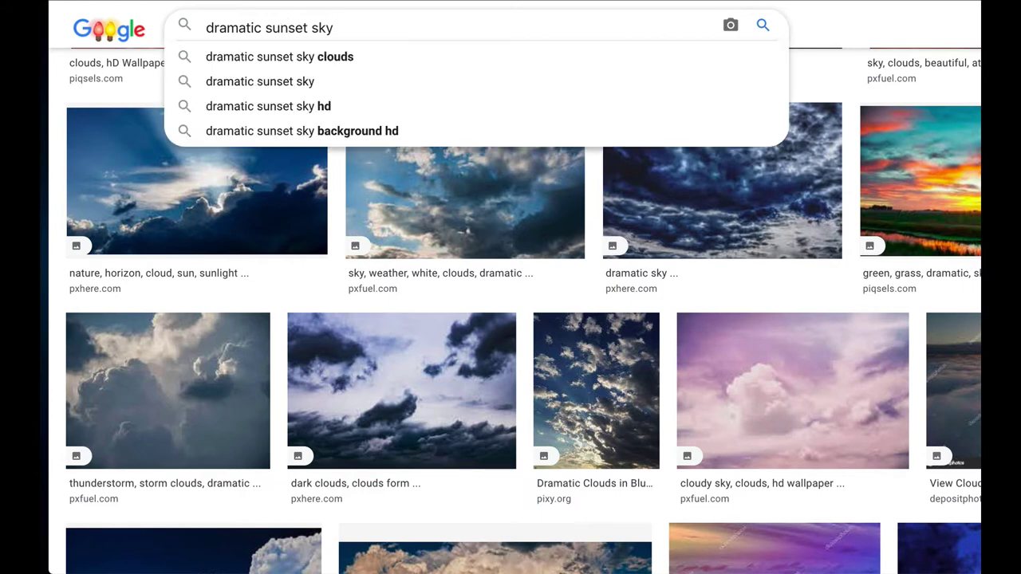
click(281, 59)
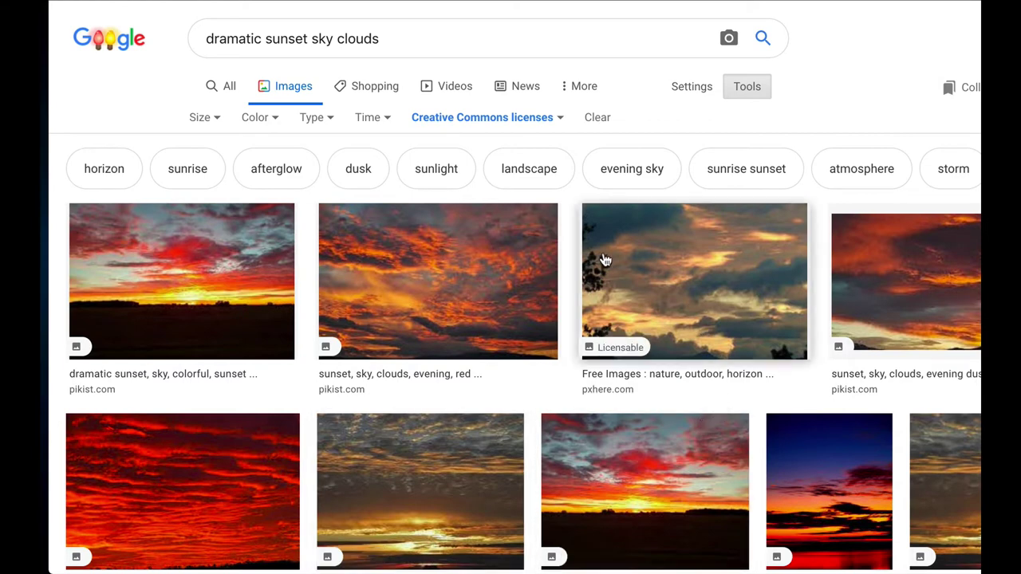
Scroll through the dramatic sunset sky clouds image results.
scroll(470, 290, down, 2)
scroll(470, 289, down, 2)
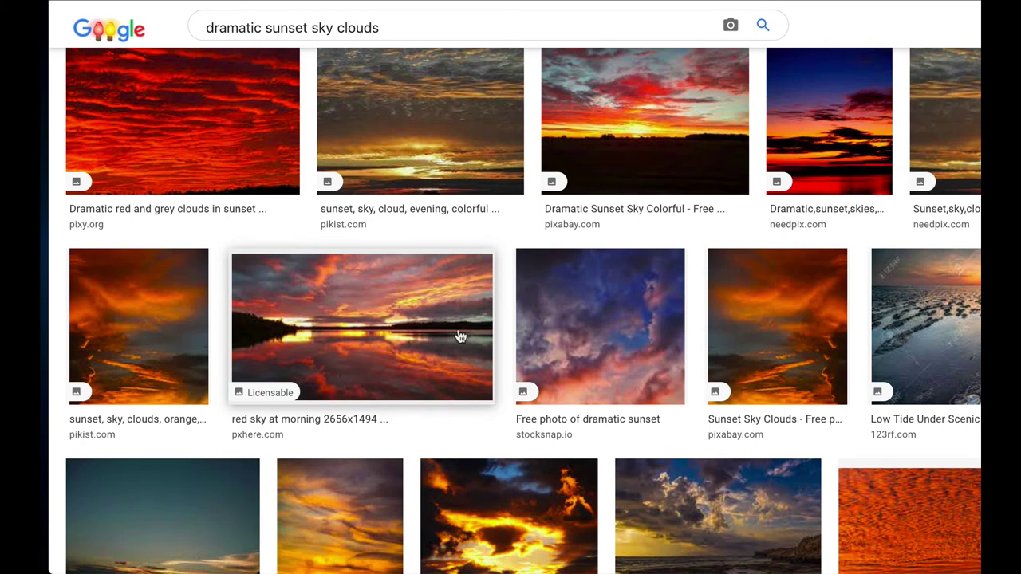
scroll(459, 337, down, 2)
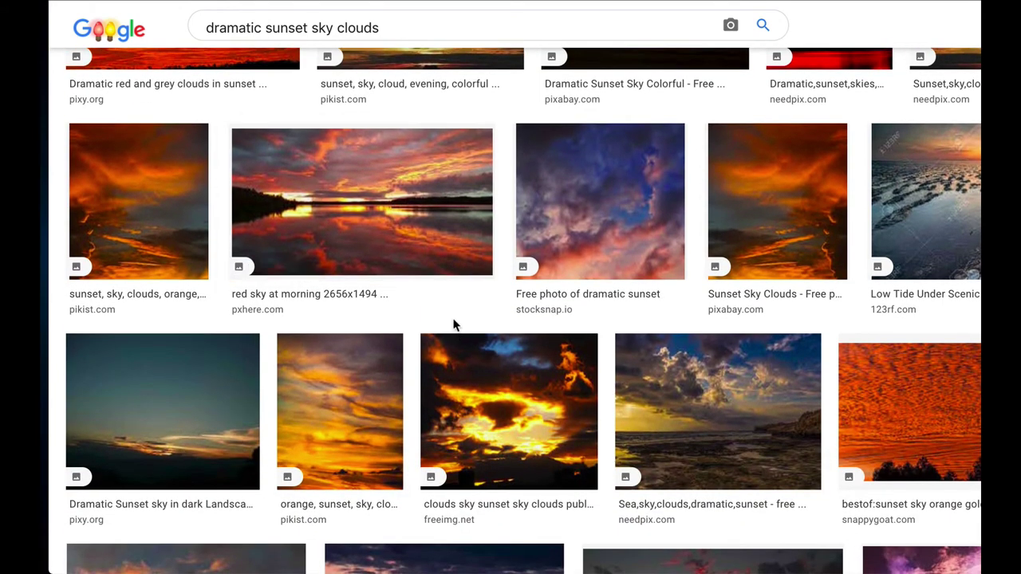
scroll(442, 327, down, 1)
scroll(441, 326, down, 3)
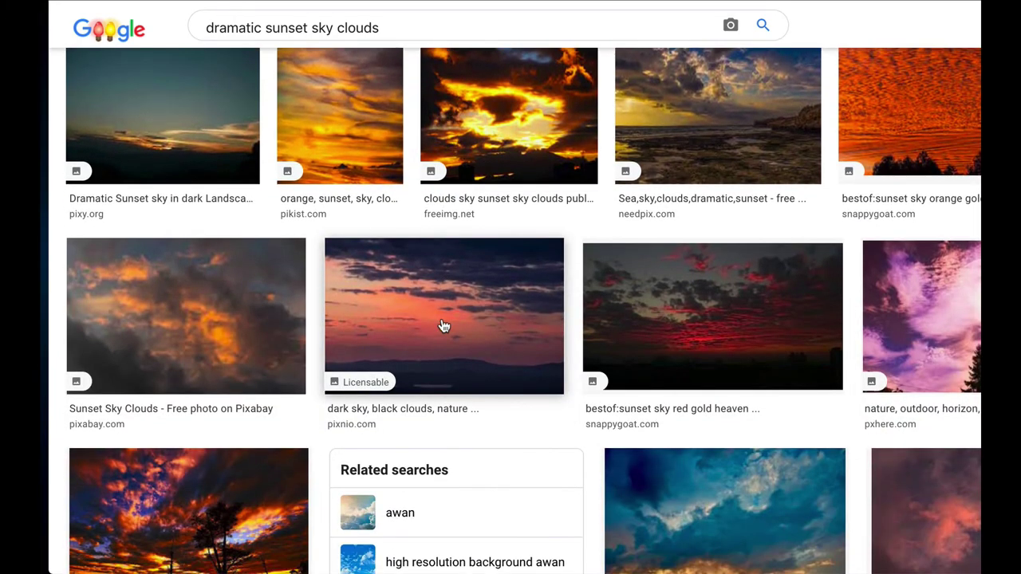
scroll(443, 327, down, 3)
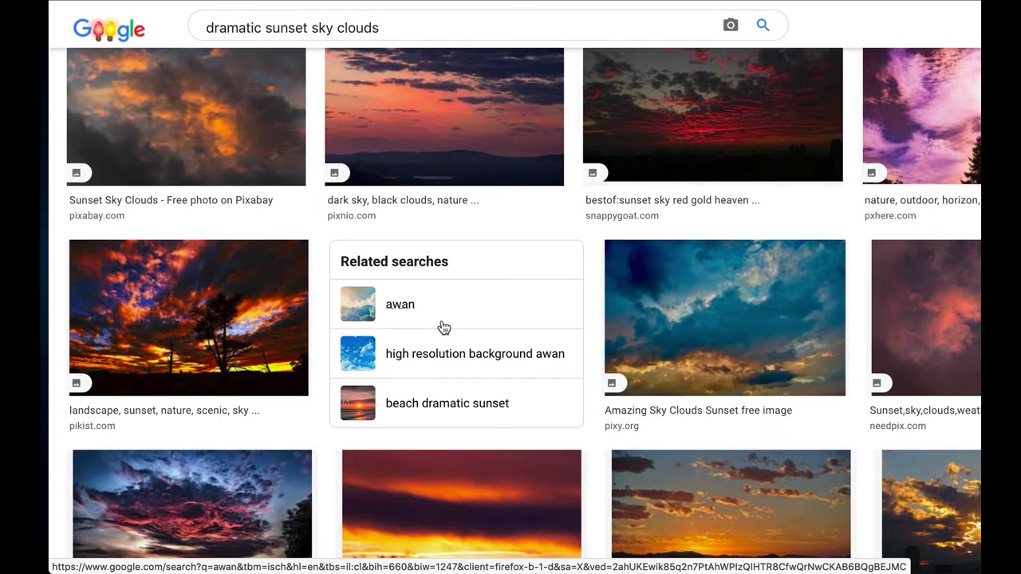
scroll(441, 329, down, 1)
scroll(442, 335, down, 2)
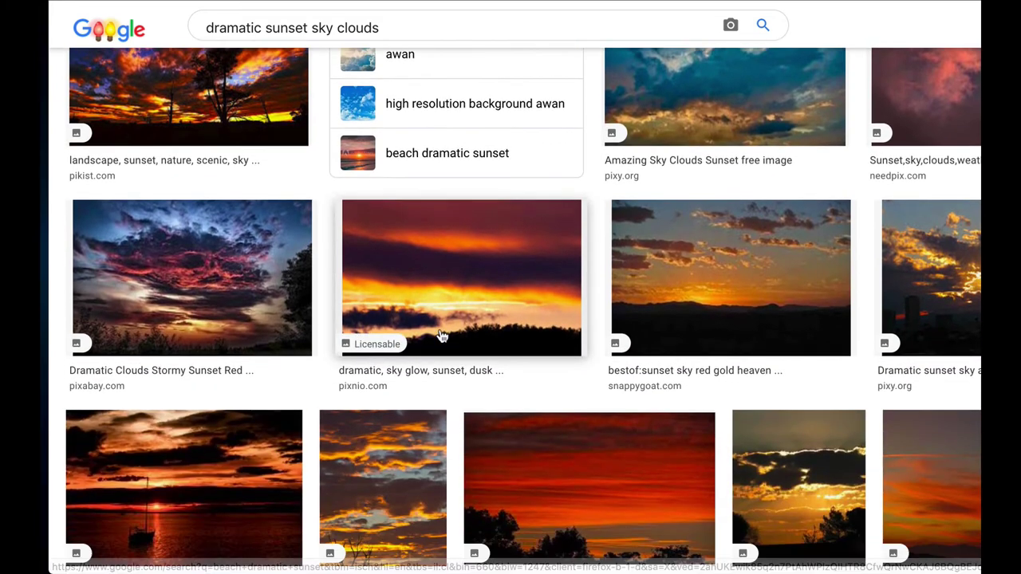
scroll(443, 336, down, 1)
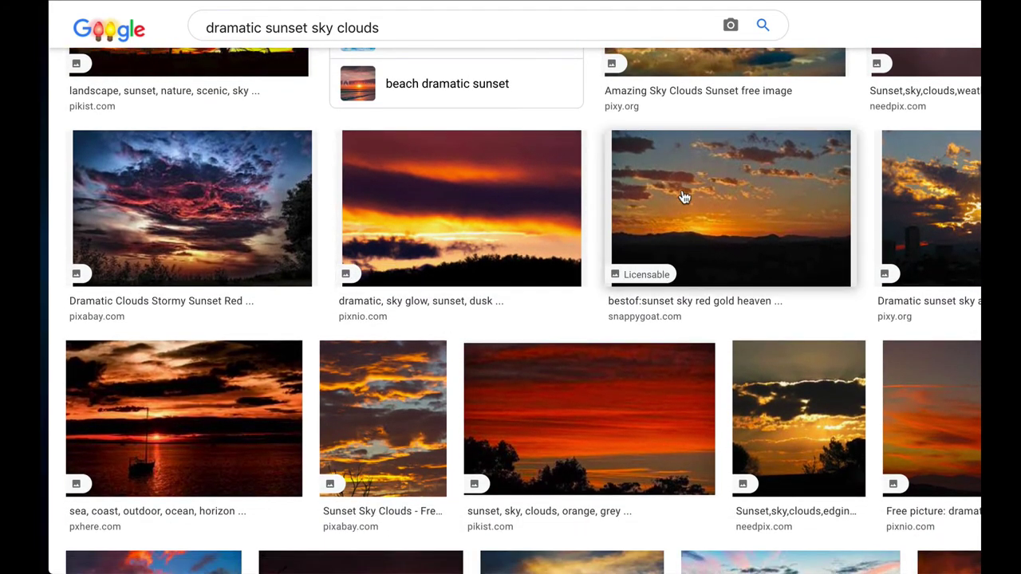
Preview the golden sunset over dark hills and start saving the image to disk.
click(720, 205)
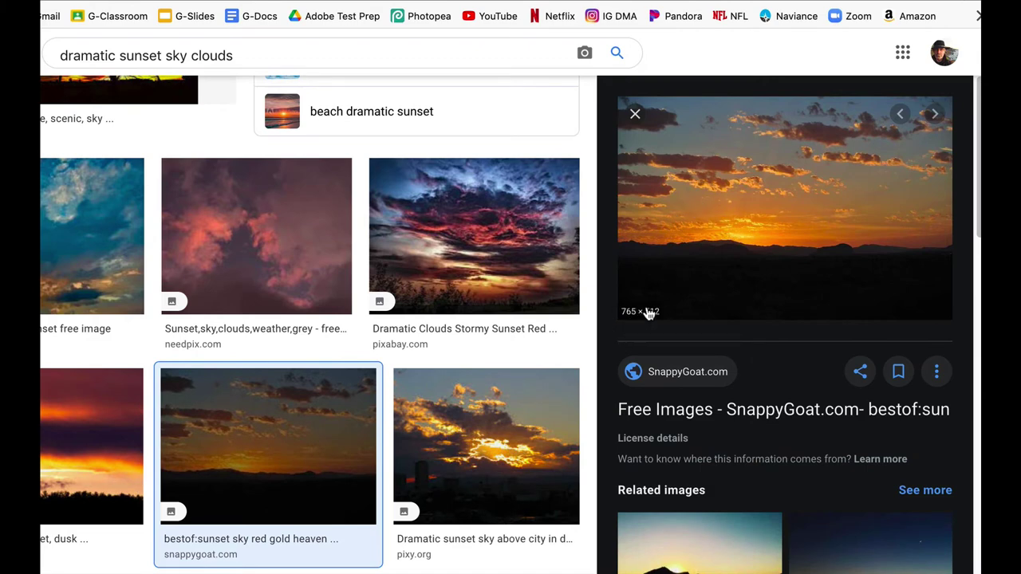
right_click(655, 258)
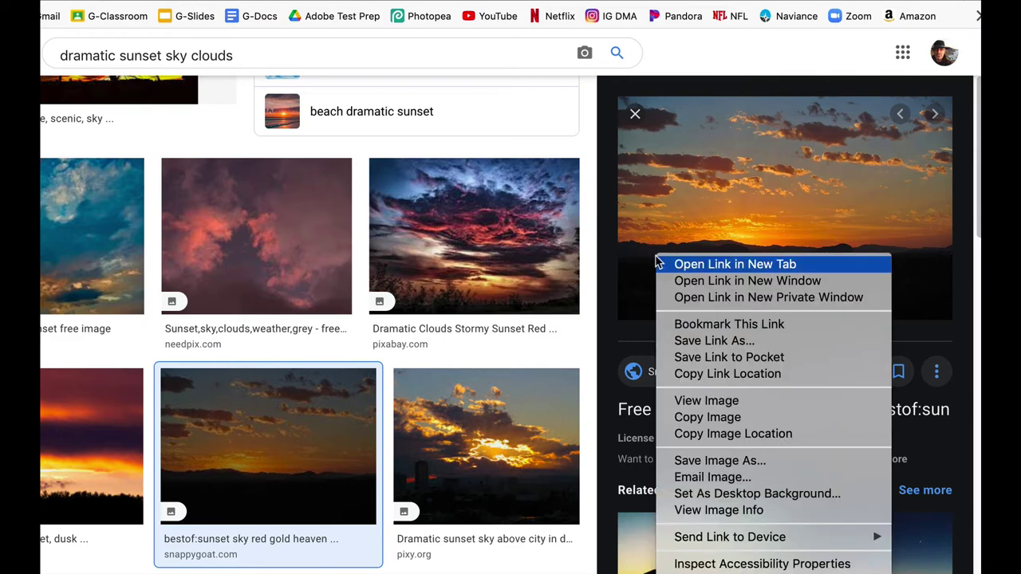
click(710, 462)
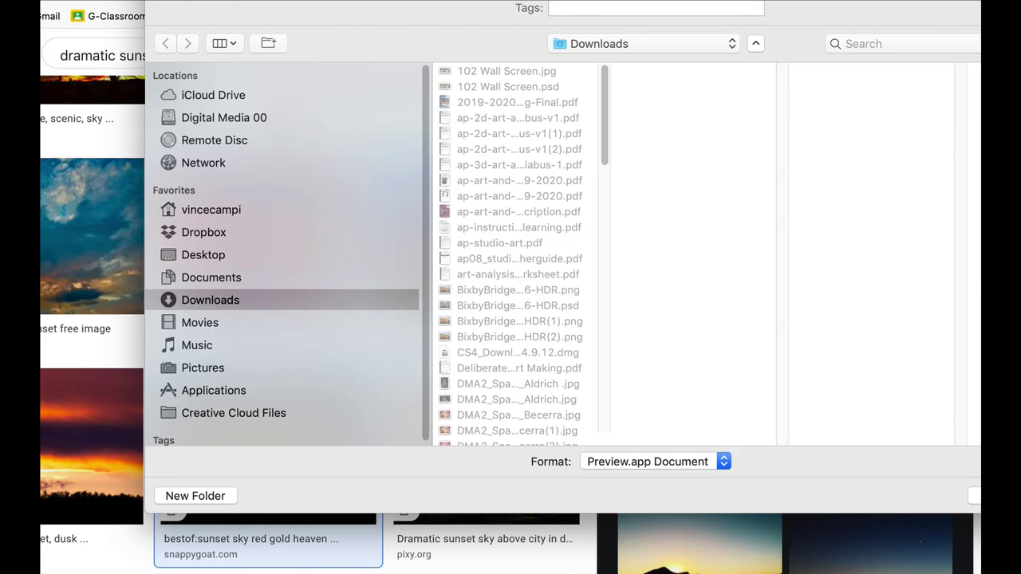
Save the image as sunset.jpg in Dropbox > Documents > media files folder.
drag(539, 0, 520, 24)
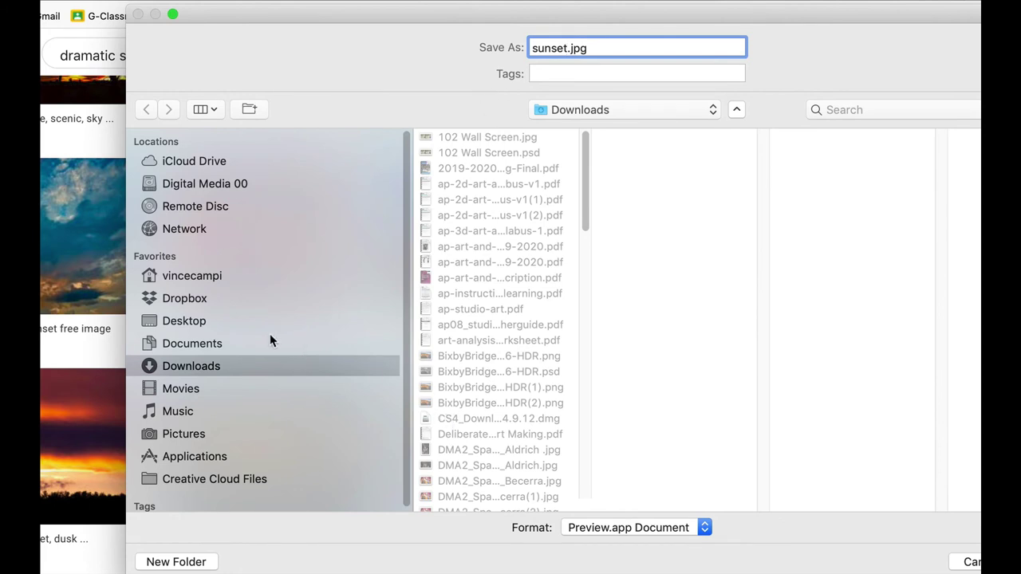
click(189, 297)
click(472, 169)
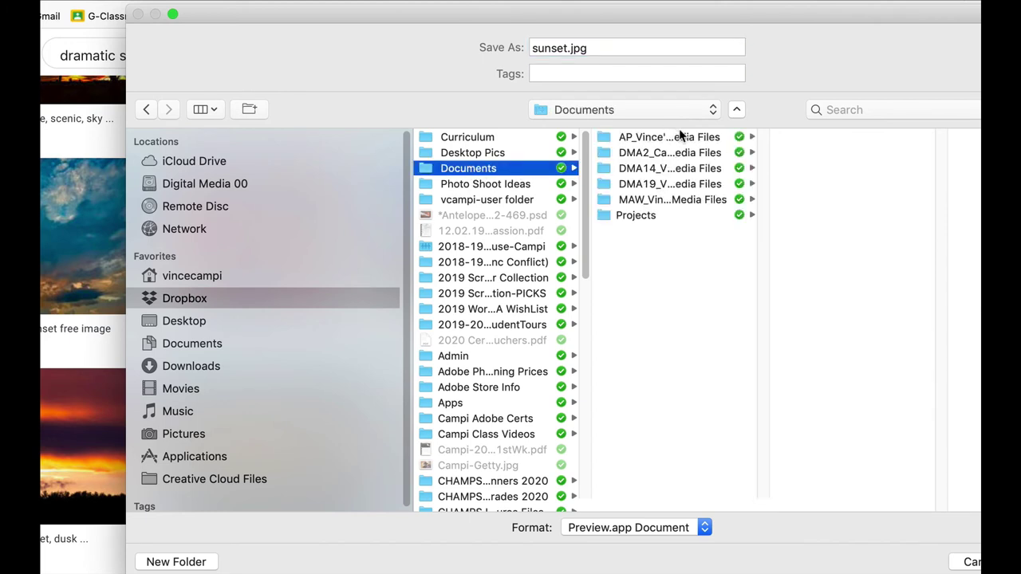
click(681, 200)
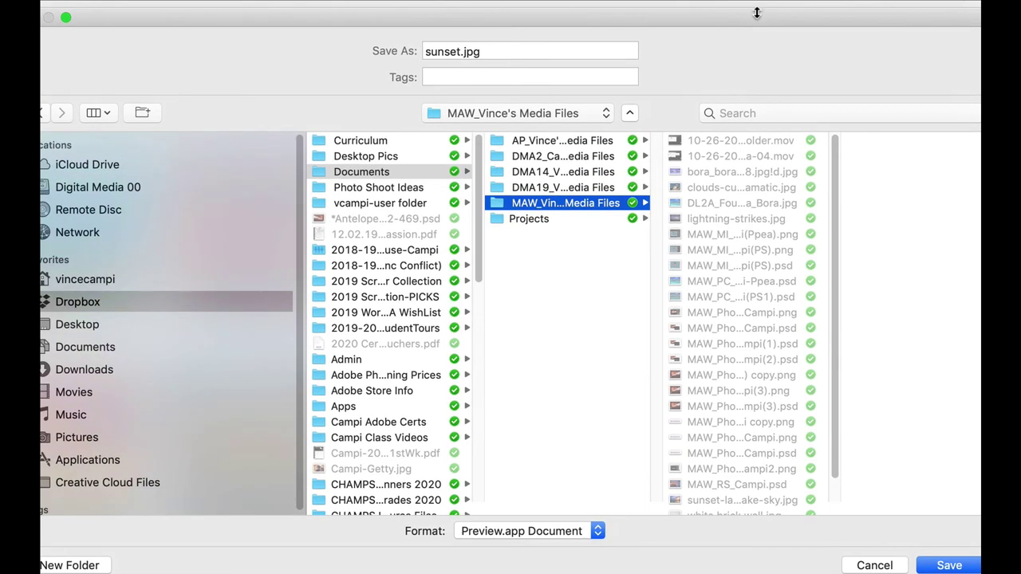
click(941, 564)
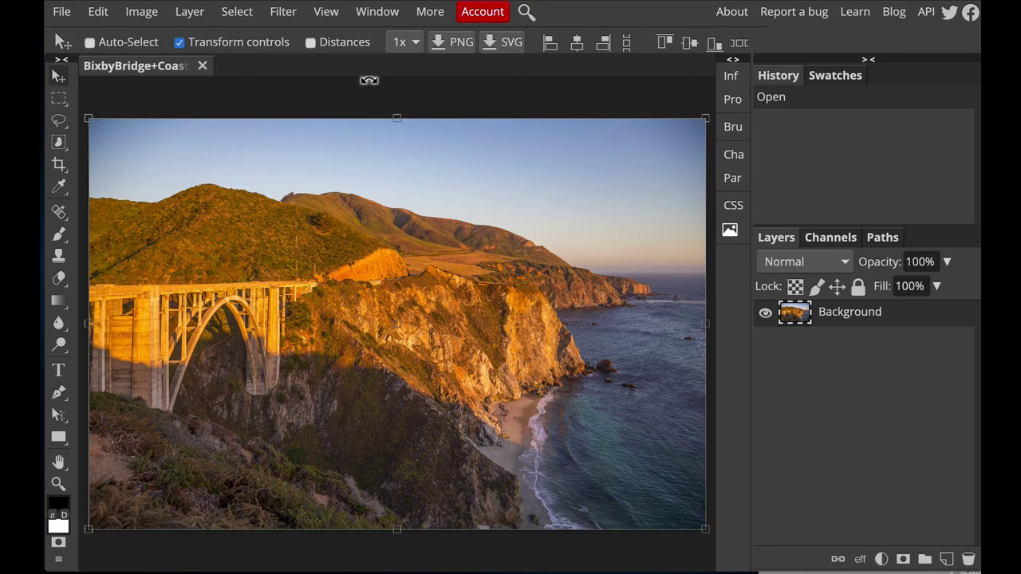
In Finder, browse to Dropbox > Documents > media files folder and select sunset.jpg.
click(913, 568)
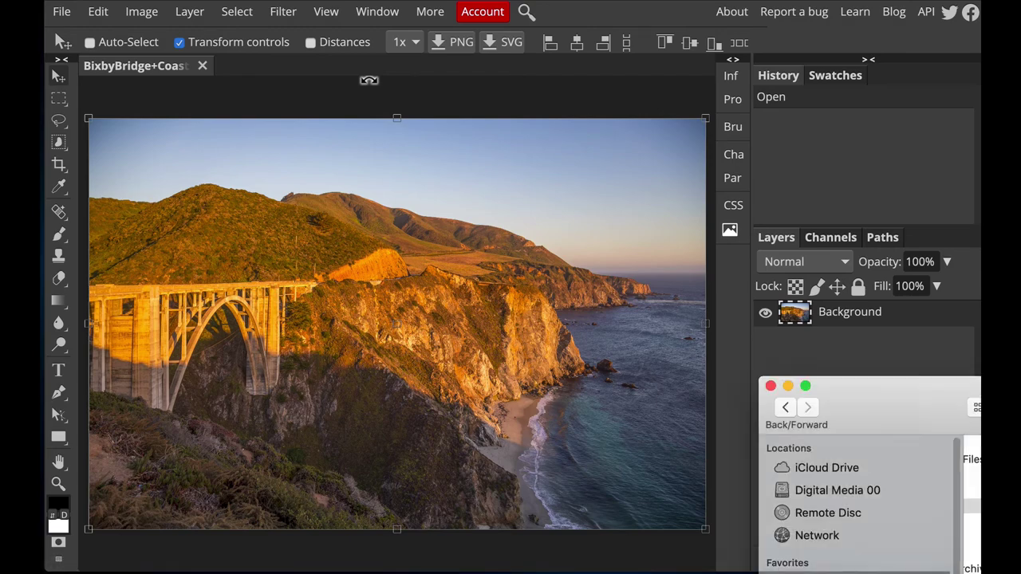
drag(915, 260, 746, 143)
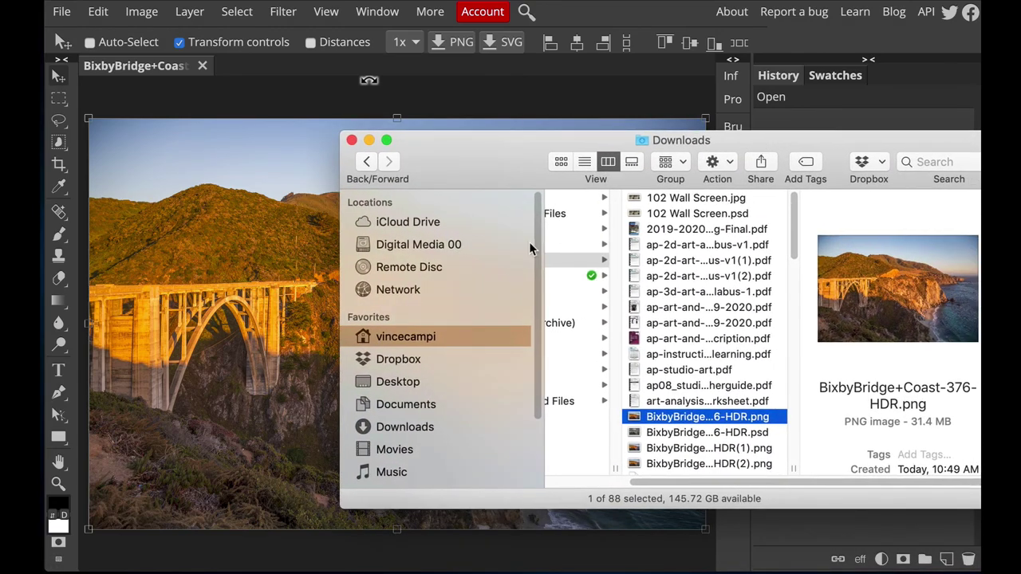
click(429, 363)
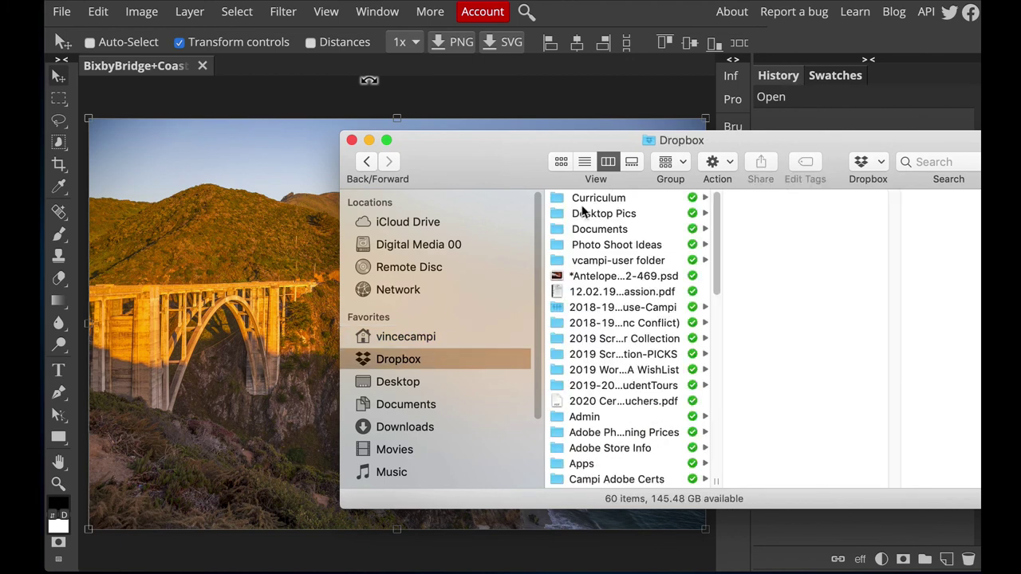
click(626, 229)
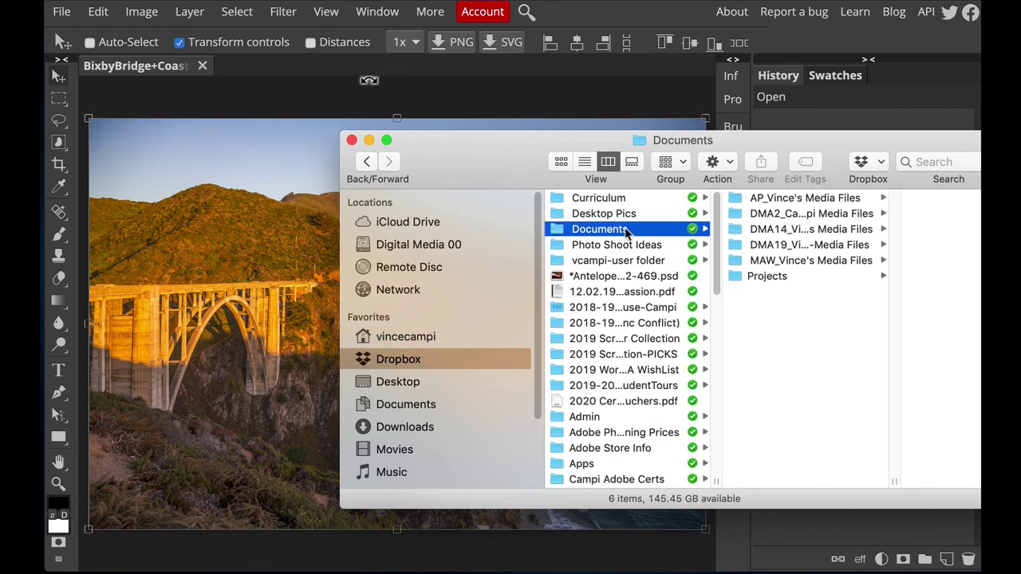
click(813, 263)
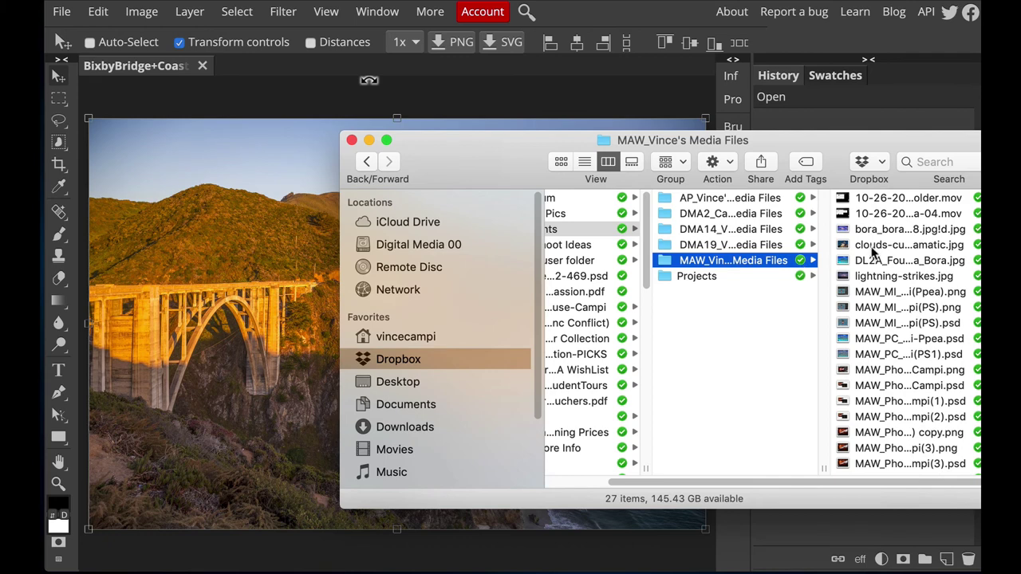
scroll(872, 252, down, 5)
click(864, 441)
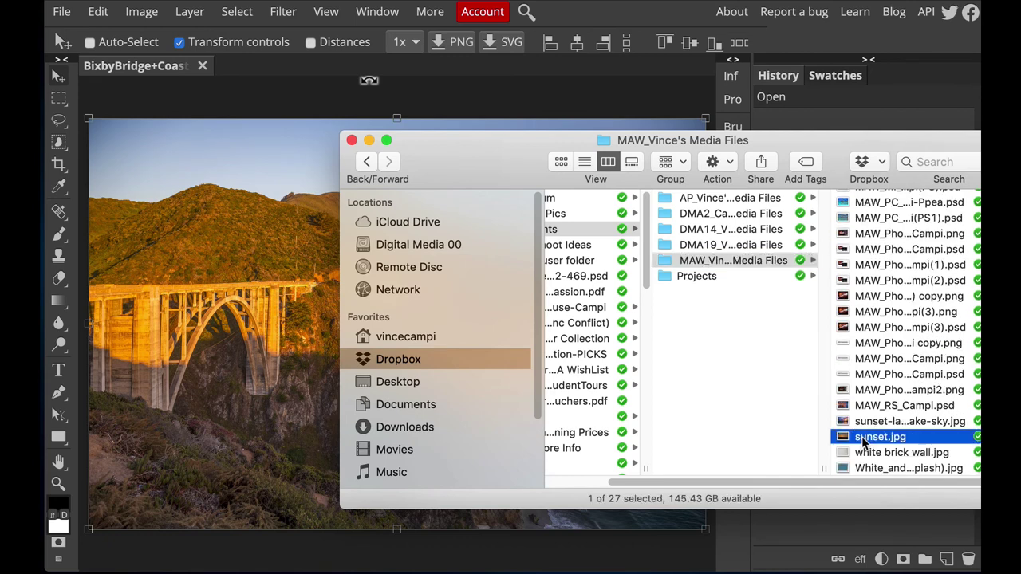
drag(735, 139, 854, 118)
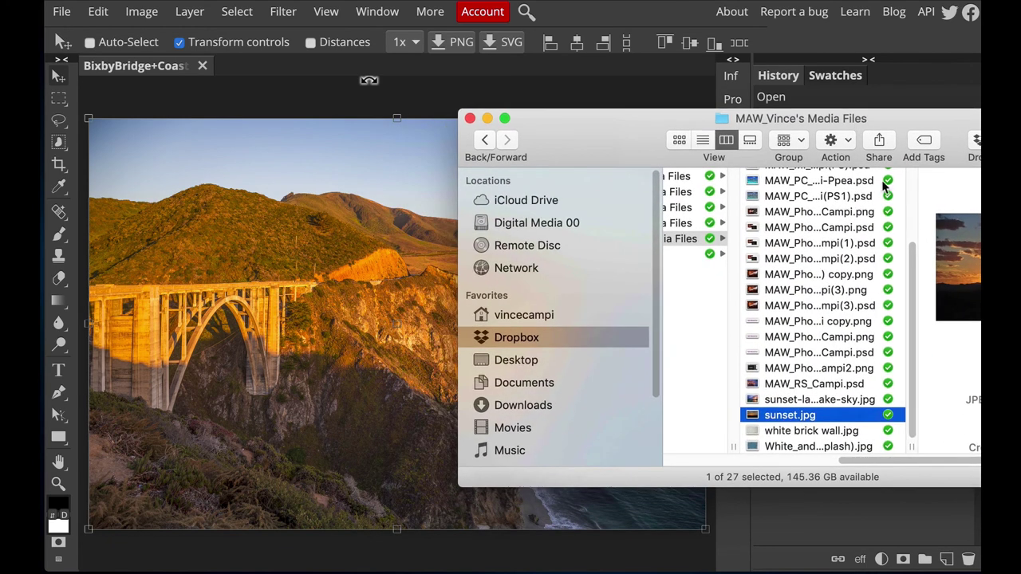
Place sunset.jpg on the bridge photo and scale it to about 788% × 619% across the sky.
drag(804, 418, 396, 280)
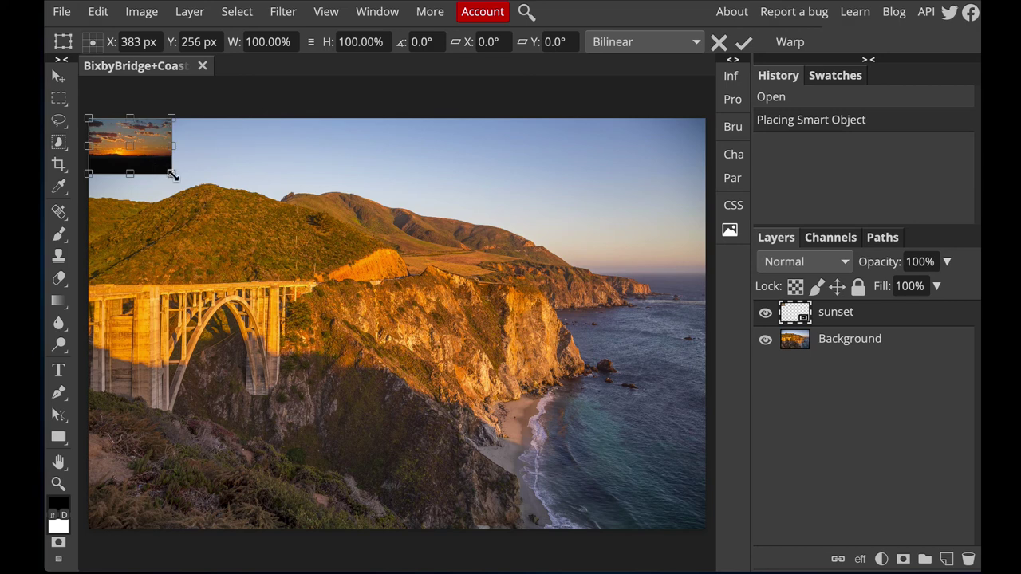
drag(172, 174, 757, 464)
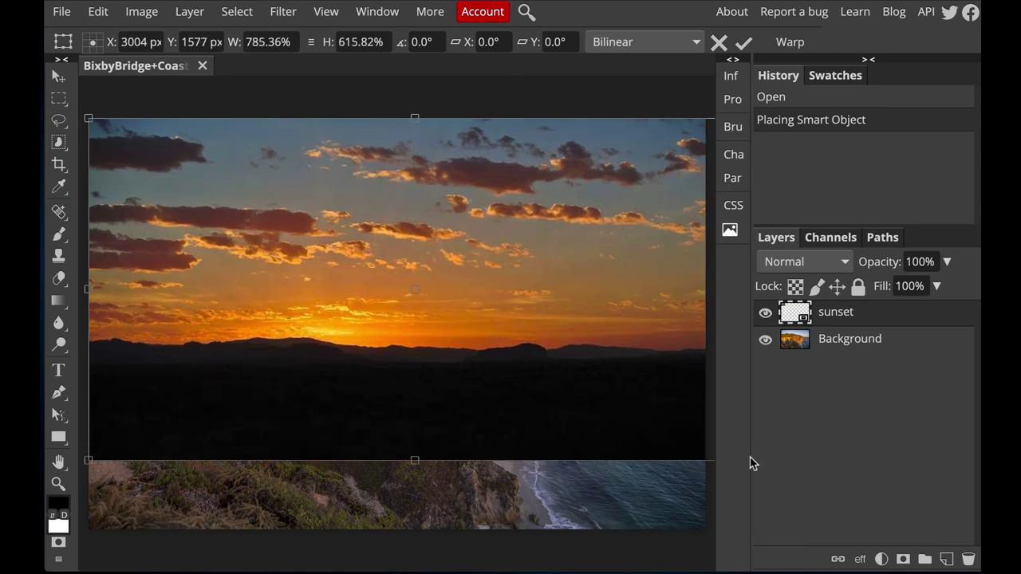
drag(750, 458, 694, 475)
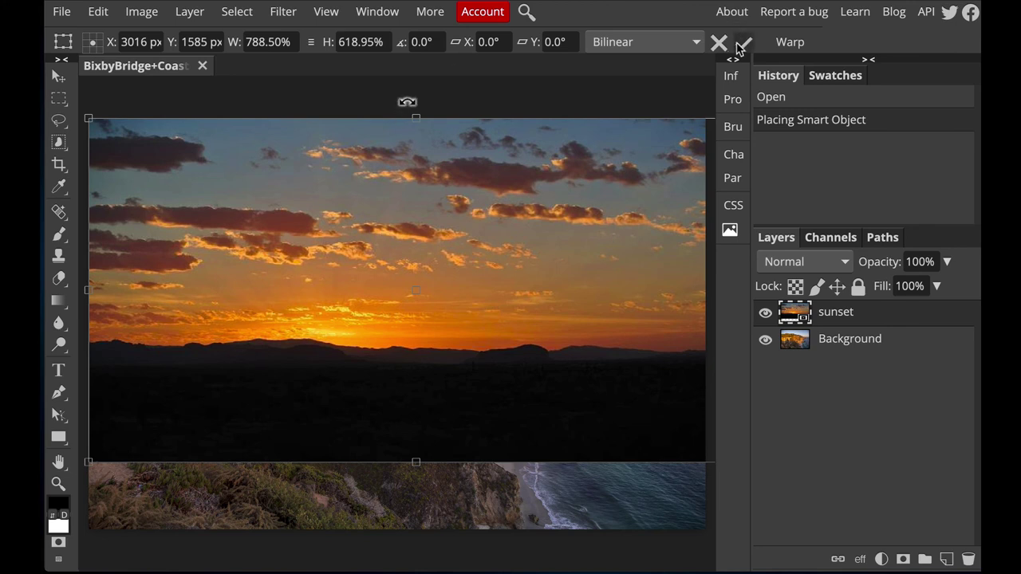
click(743, 43)
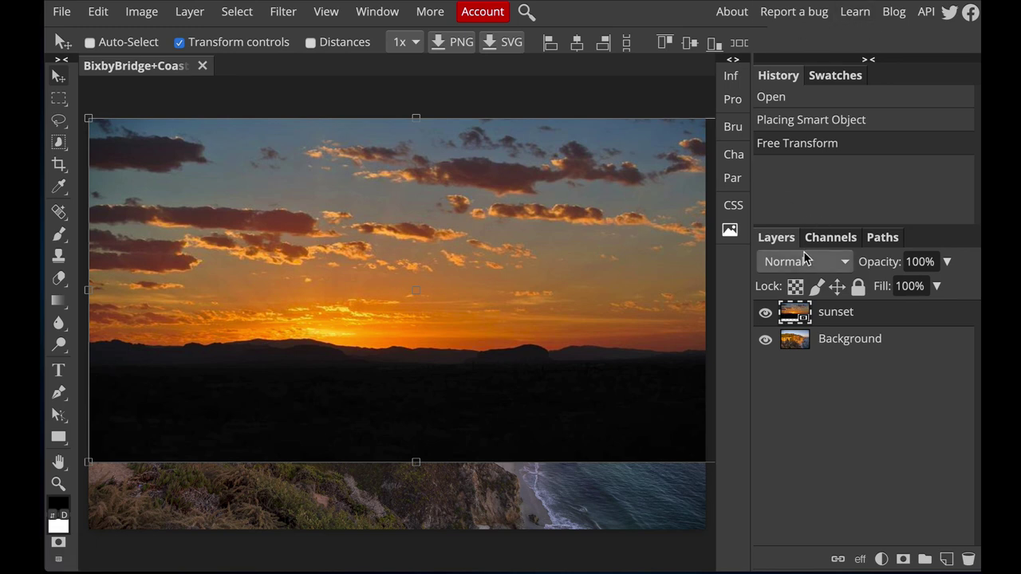
Move the sunset layer below Background in the Layers panel.
click(834, 345)
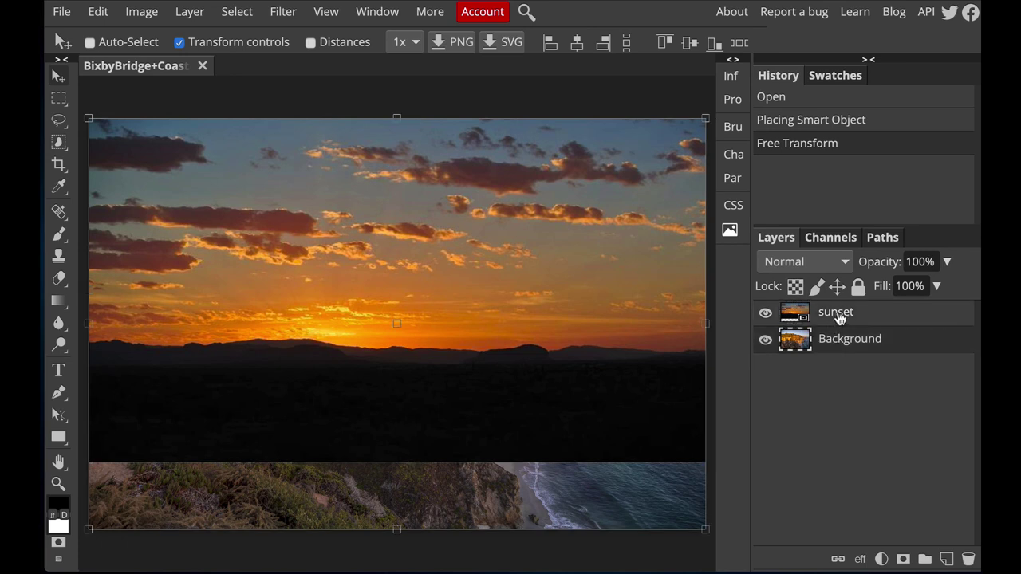
click(832, 317)
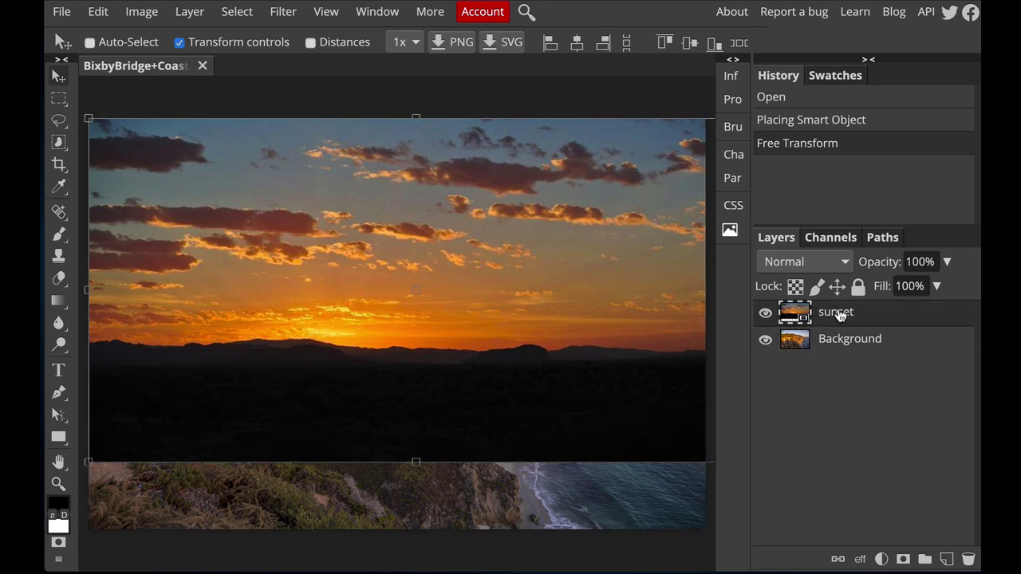
drag(880, 316, 879, 344)
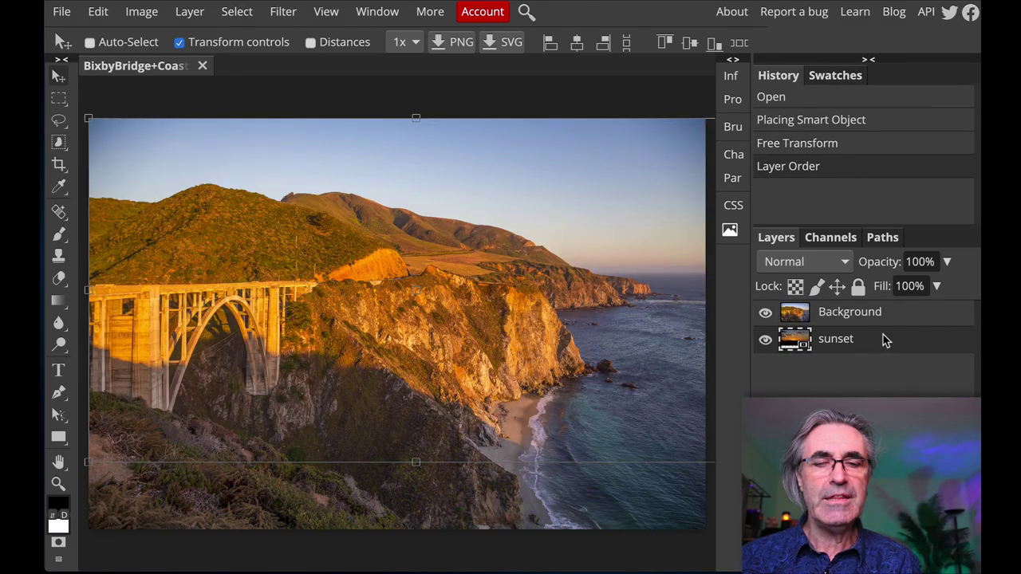